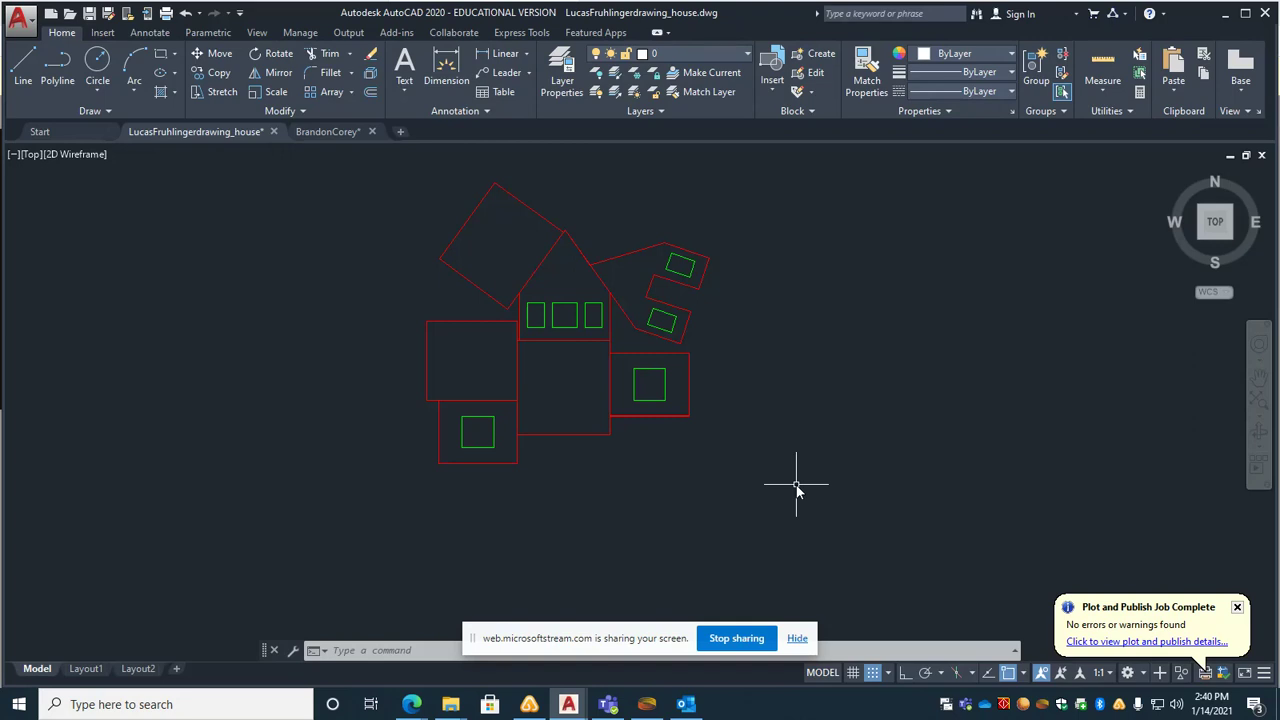
# Select all the house drawing's geometry and set its lineweight to 0.00 mm
pyautogui.click(391, 165)
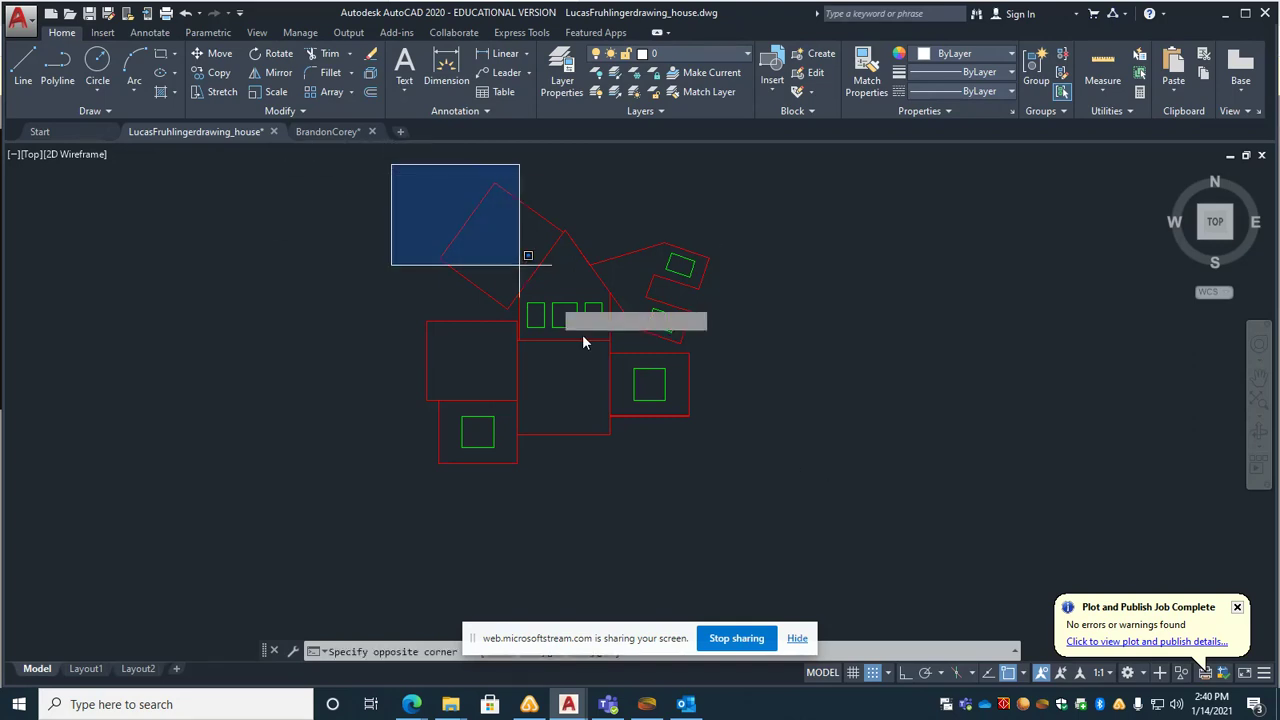
pyautogui.click(728, 501)
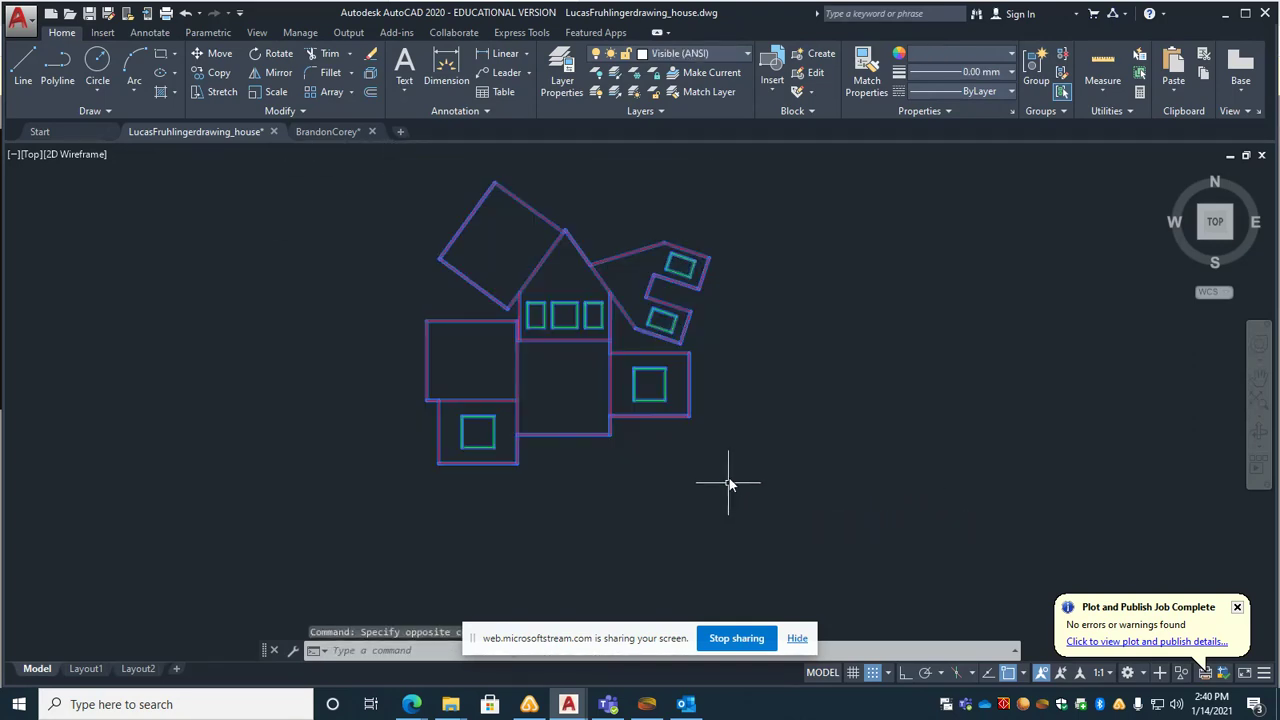
pyautogui.click(996, 72)
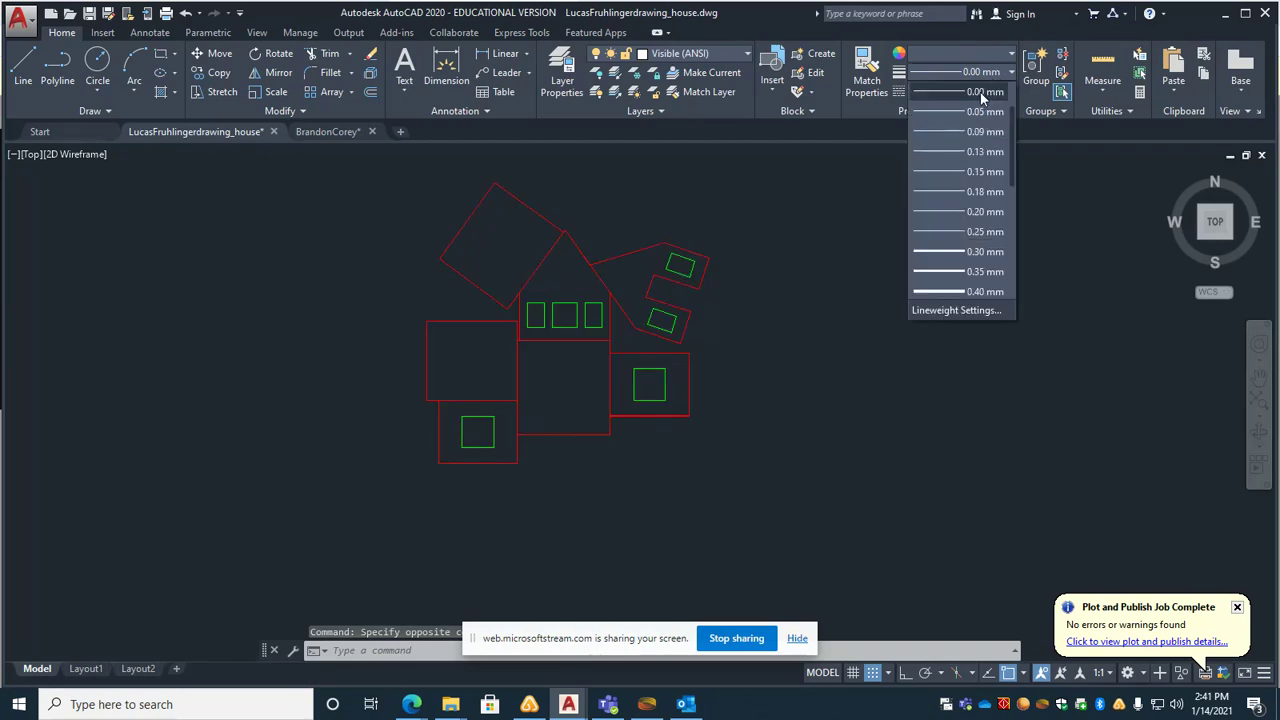
pyautogui.click(980, 92)
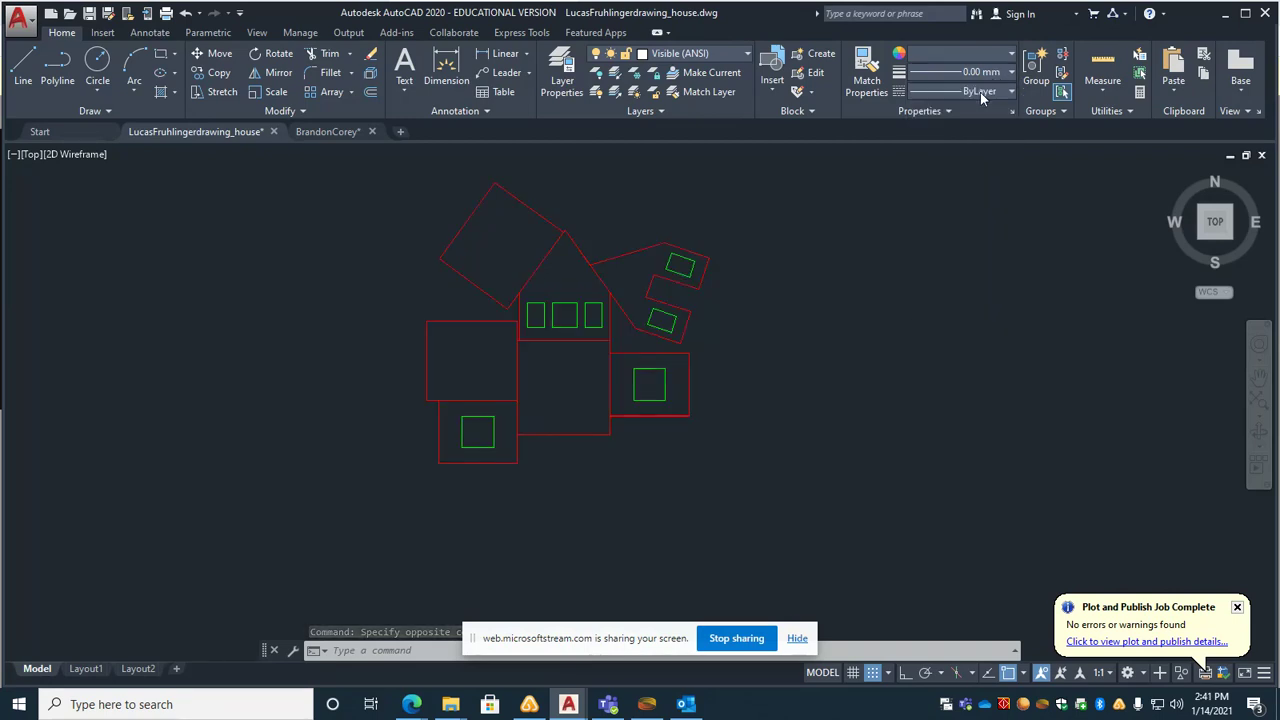
# Run Overkill on all objects in the drawing with the default comparison settings to delete duplicate and overlapping geometry
pyautogui.click(291, 111)
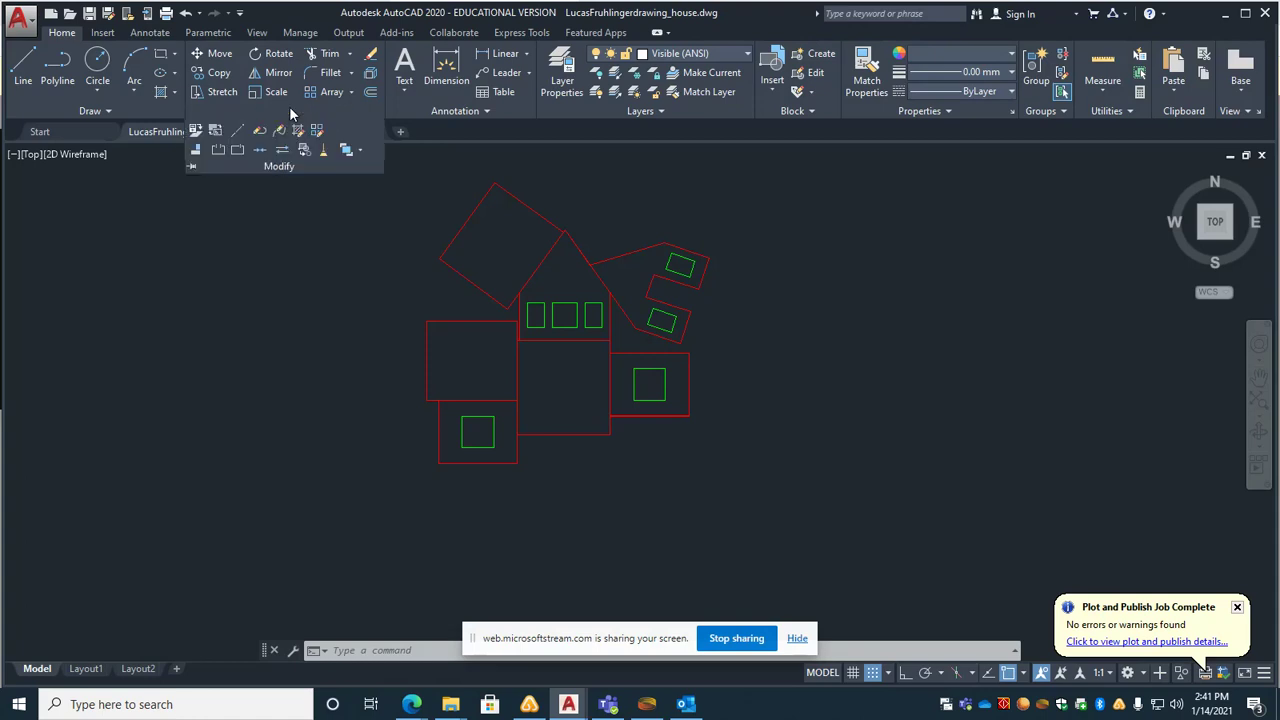
pyautogui.click(322, 150)
pyautogui.hotkey('ctrl', 'a')
pyautogui.press('Return')
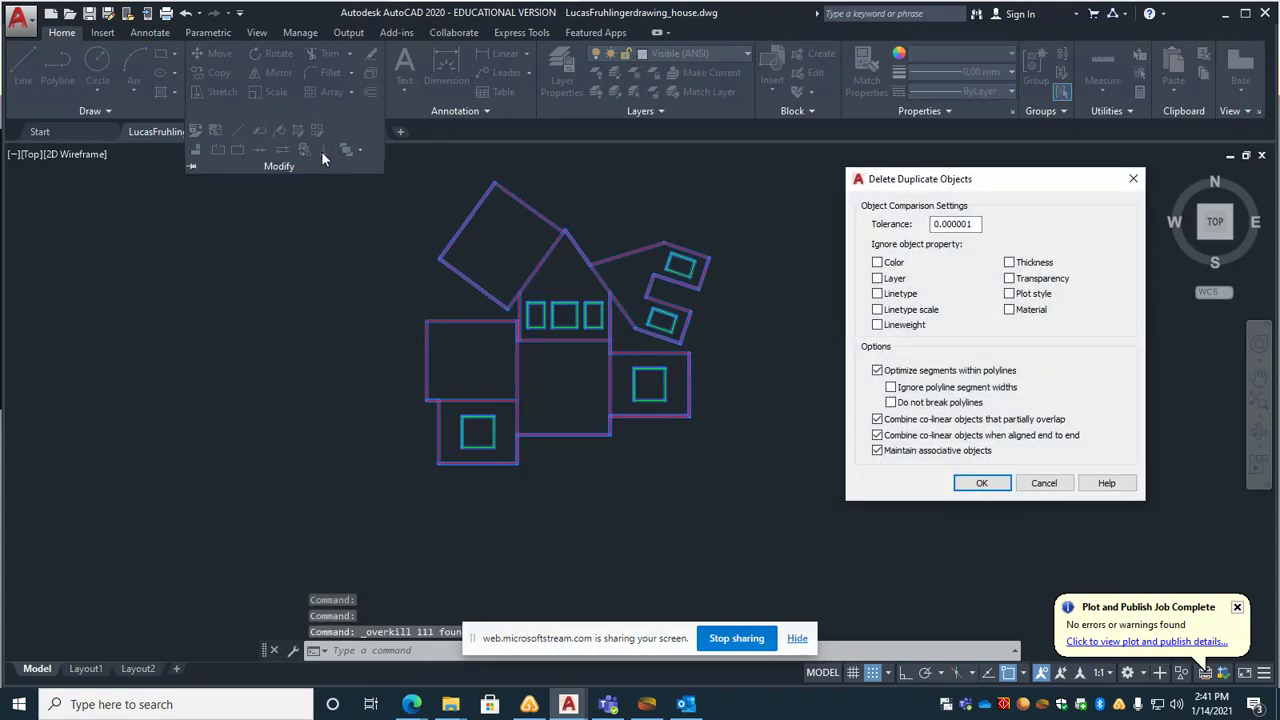
pyautogui.click(985, 484)
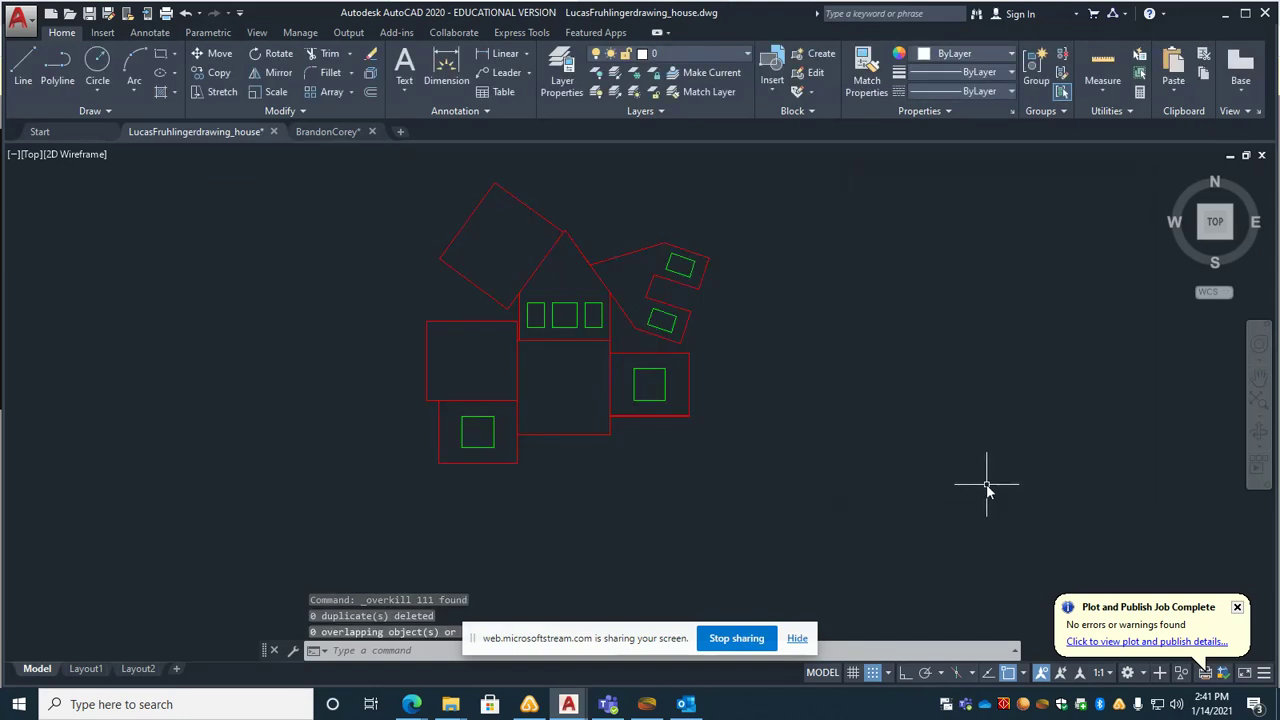
# Start a plot with the VLS6.60/75 plotter and accept its default paper size, User-Defined LANDSCAPE
pyautogui.click(166, 14)
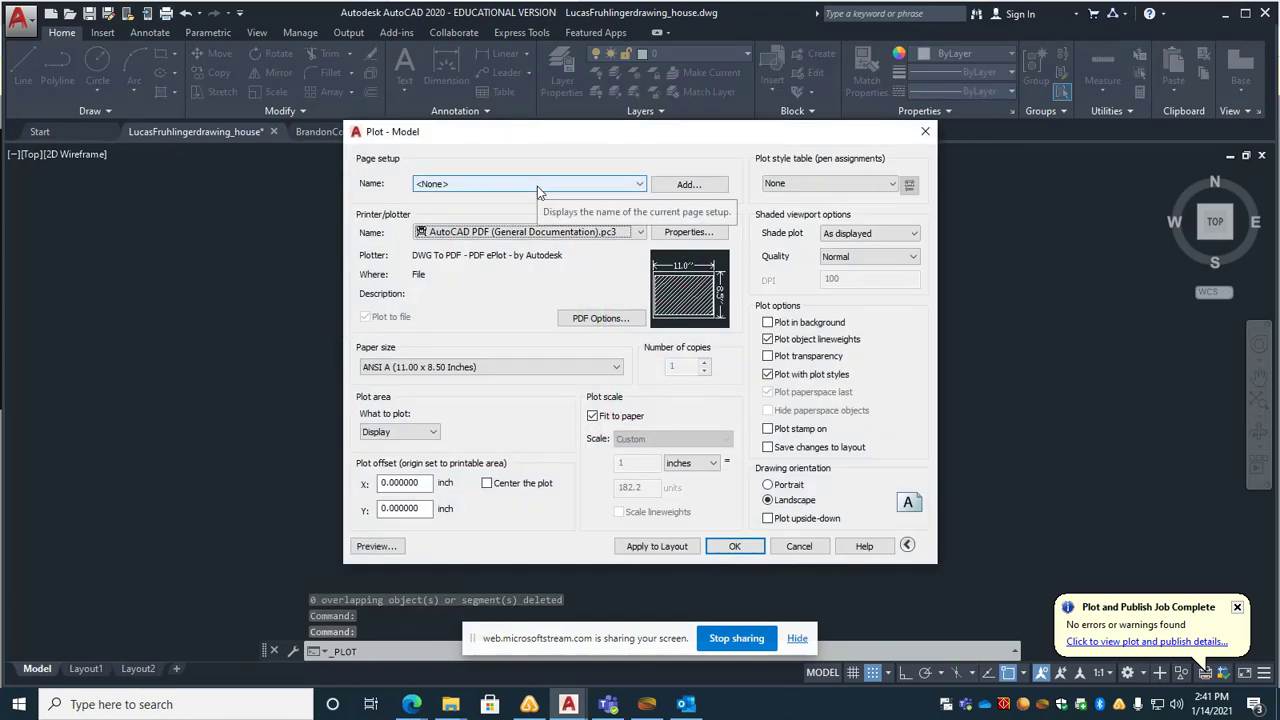
pyautogui.click(525, 232)
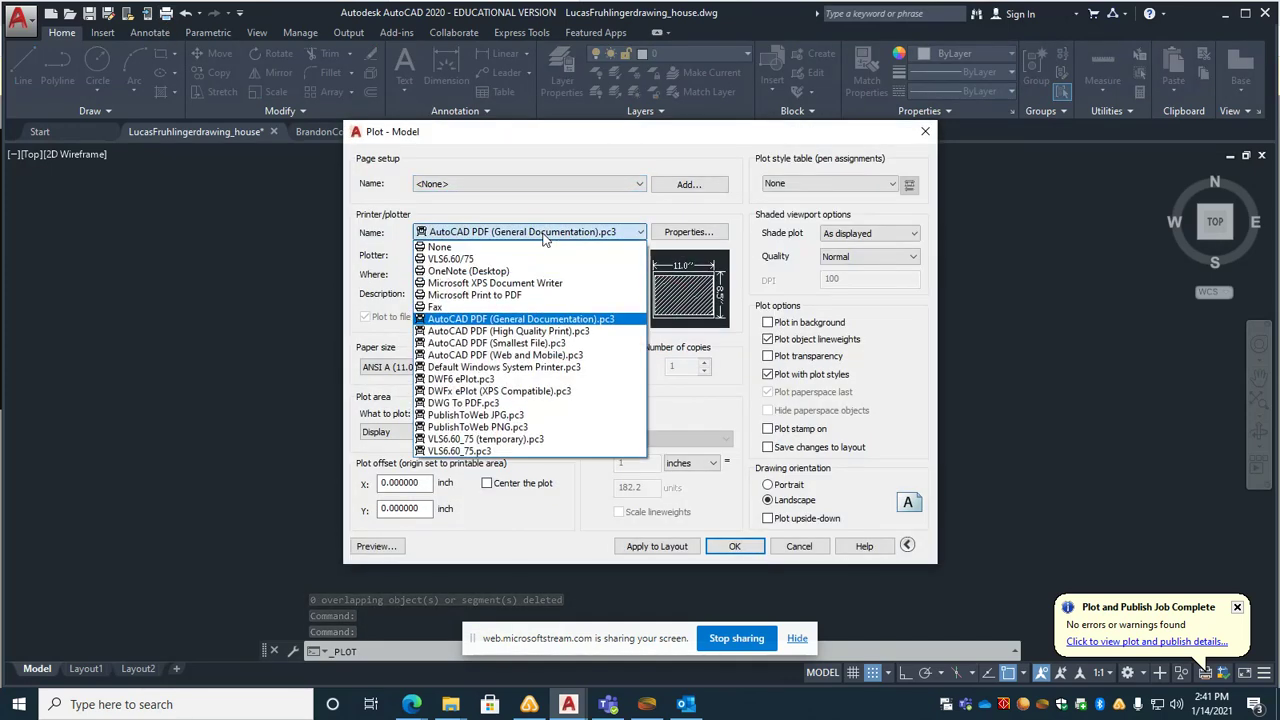
pyautogui.click(483, 261)
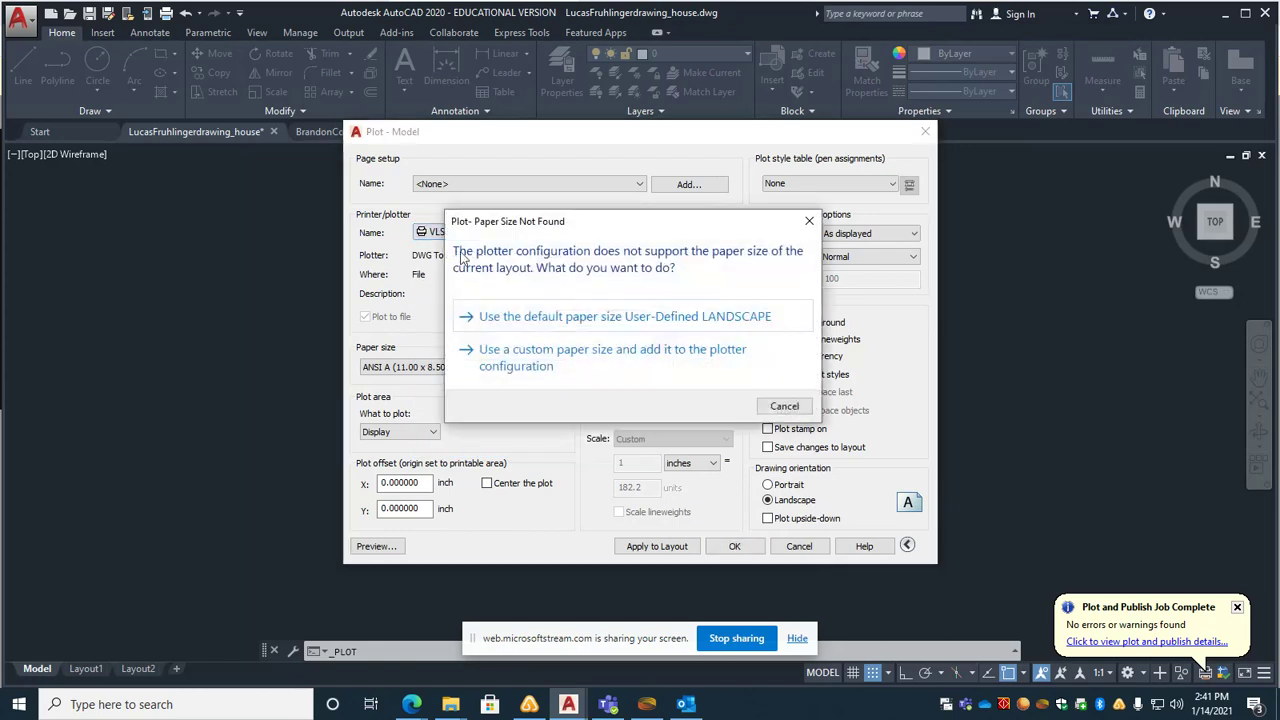
pyautogui.click(575, 316)
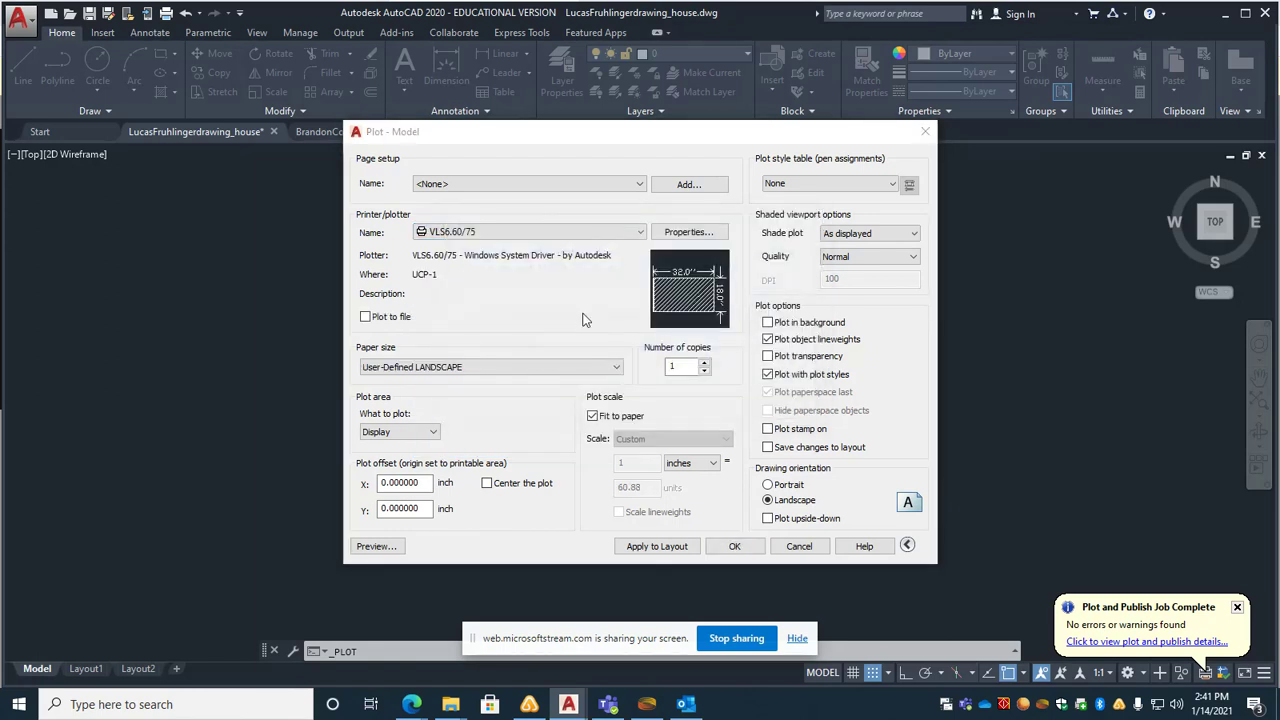
# In the plotter's custom laser settings, set black to Skip and red to Vect with 100% power and 10% speed
pyautogui.click(684, 232)
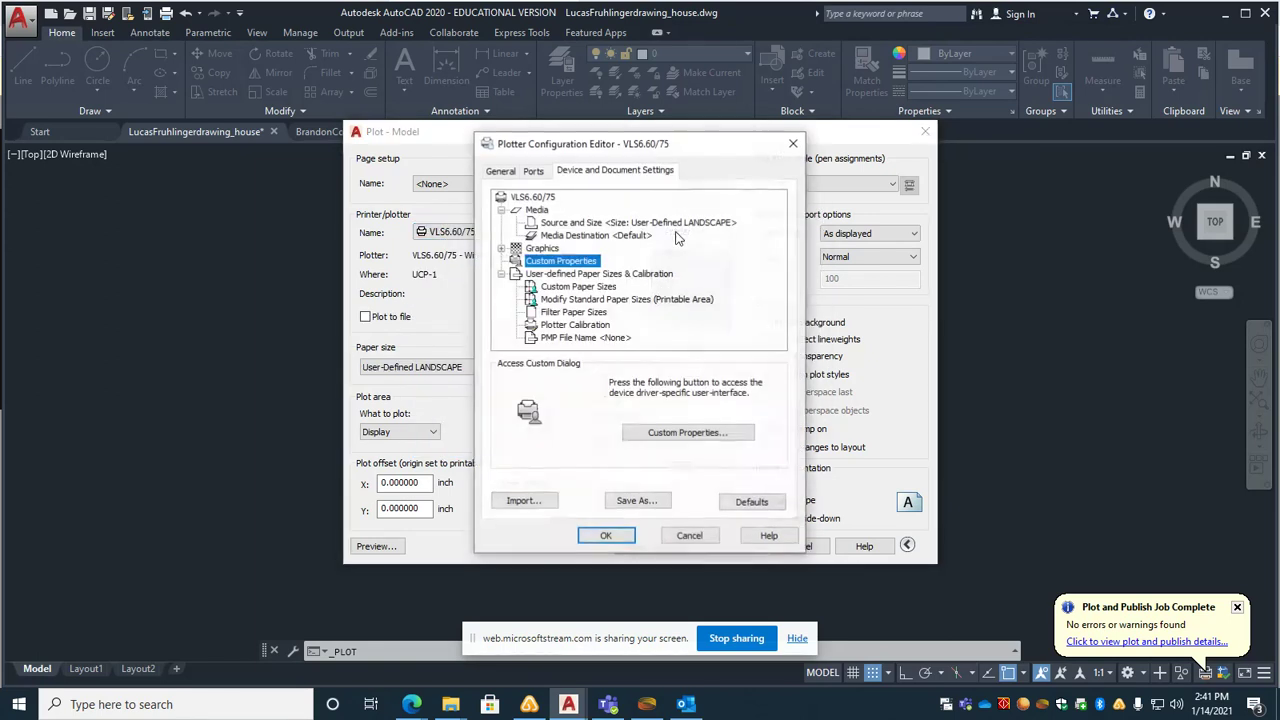
pyautogui.click(687, 434)
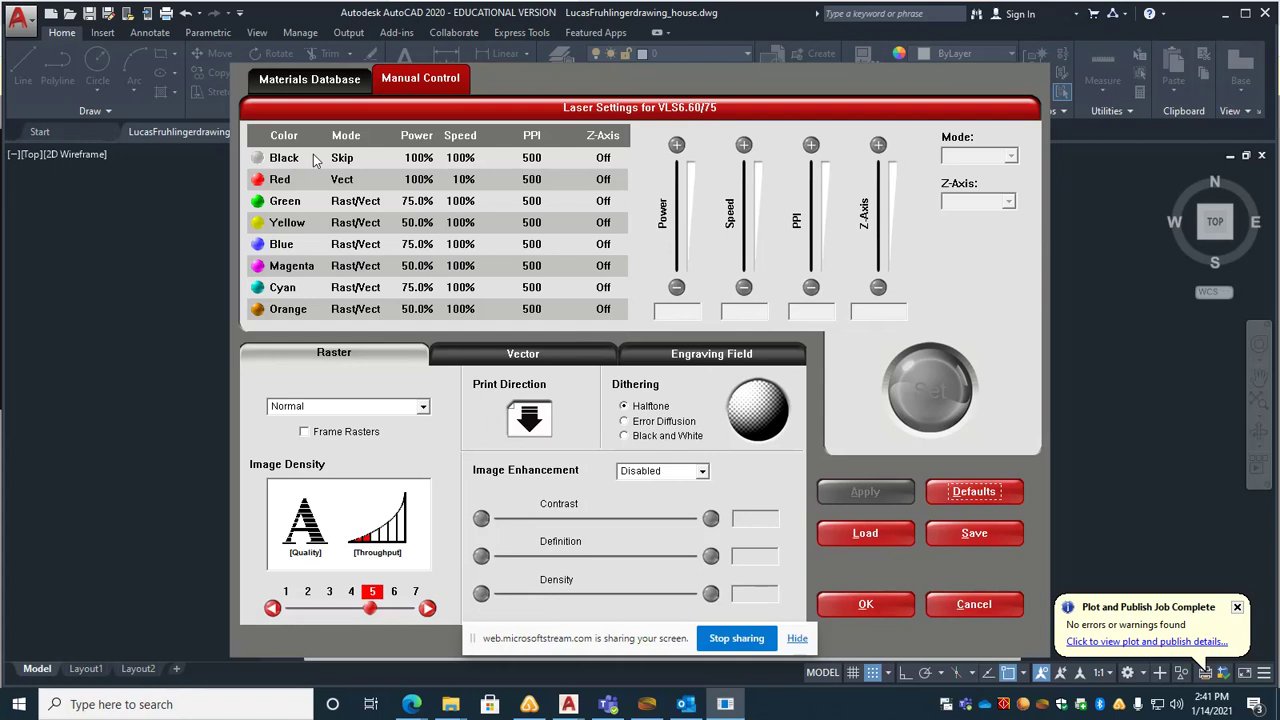
pyautogui.click(313, 161)
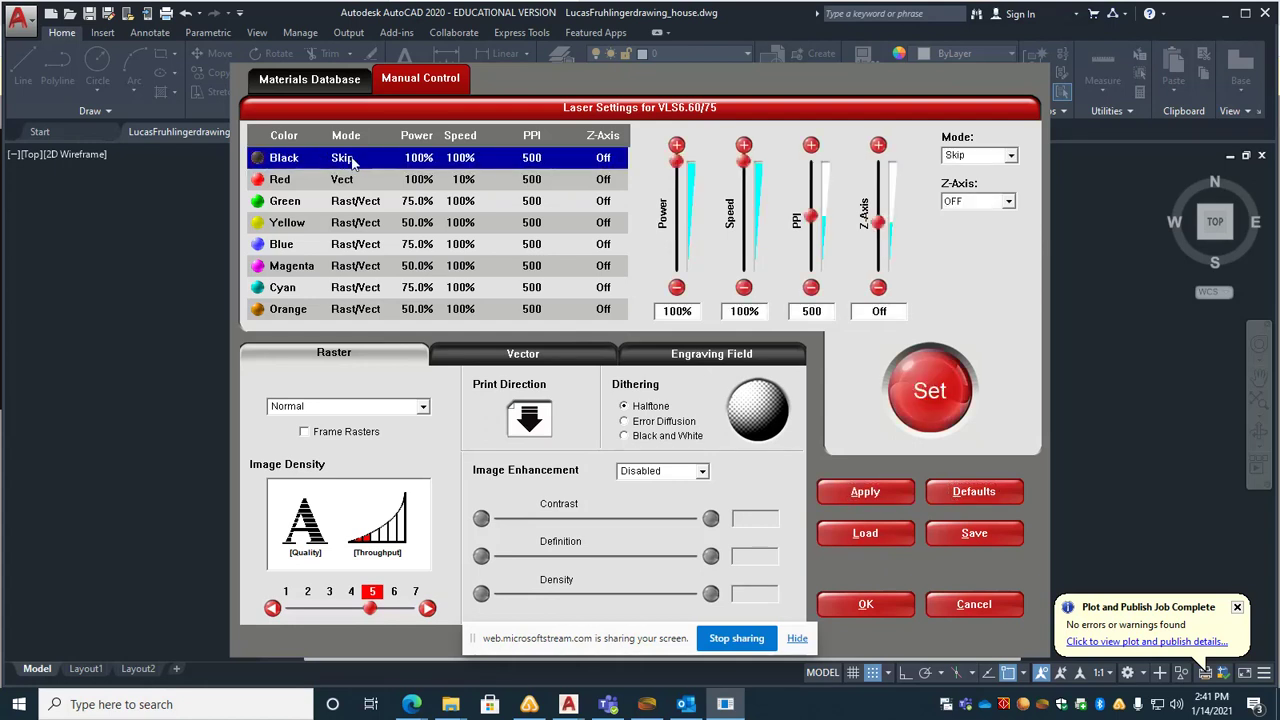
pyautogui.click(1012, 155)
pyautogui.click(960, 209)
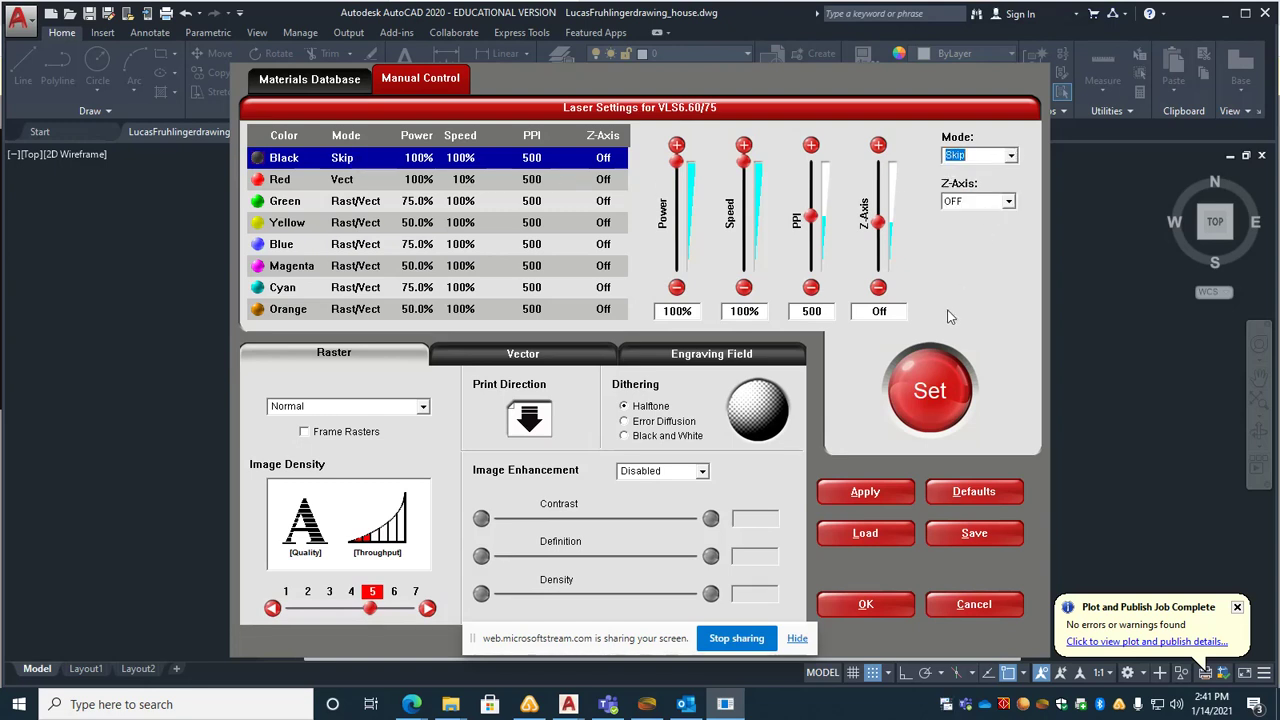
pyautogui.click(932, 394)
pyautogui.click(383, 180)
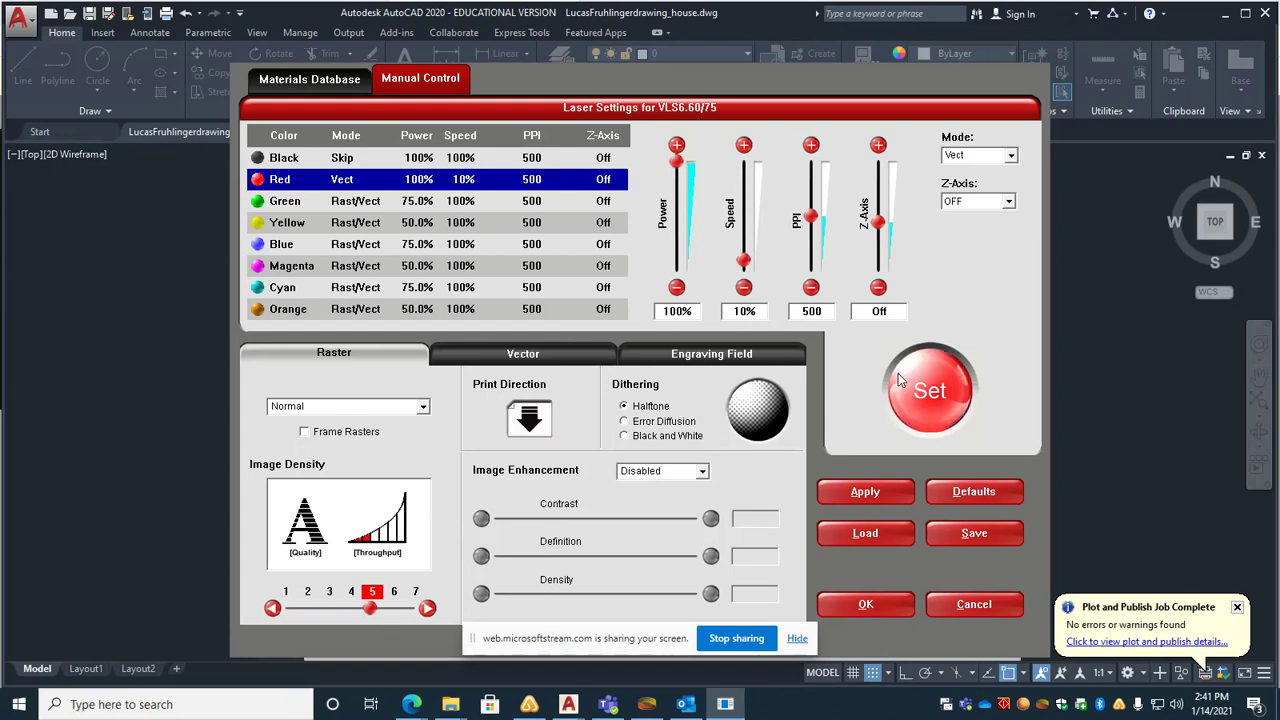
pyautogui.click(932, 394)
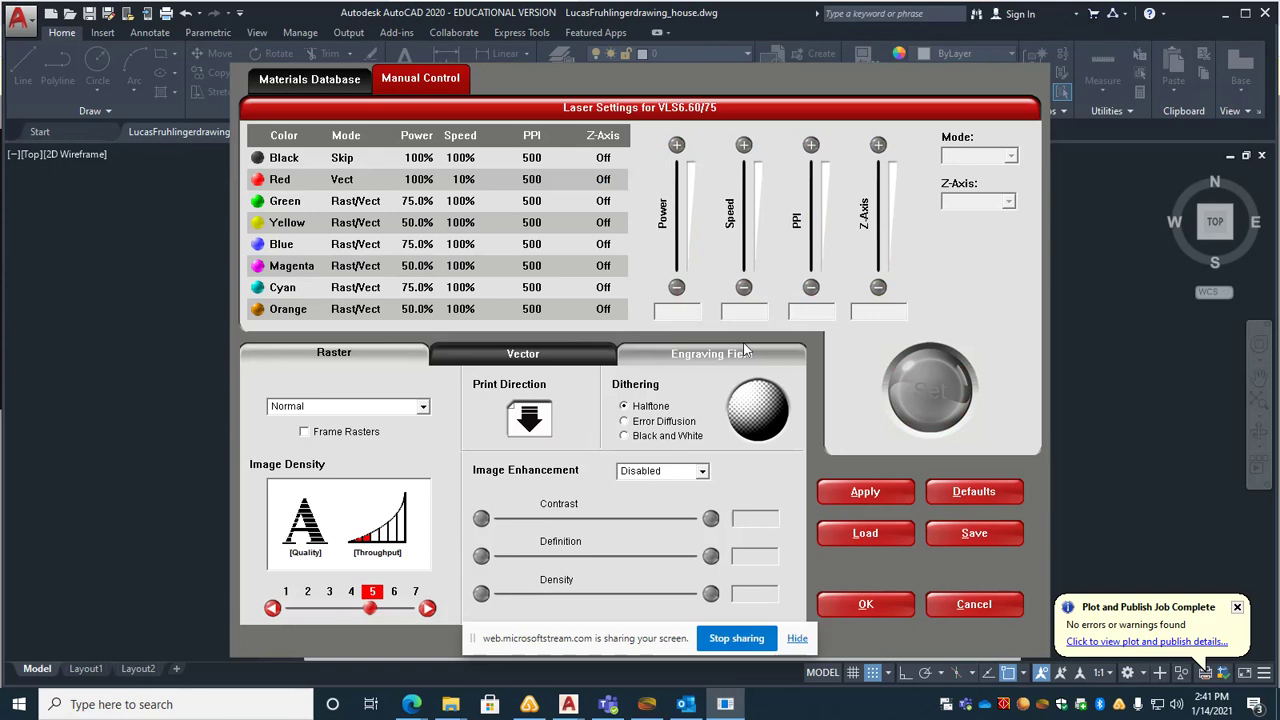
# Set the laser power for blue to 100% in Rast/Vect mode
pyautogui.click(380, 204)
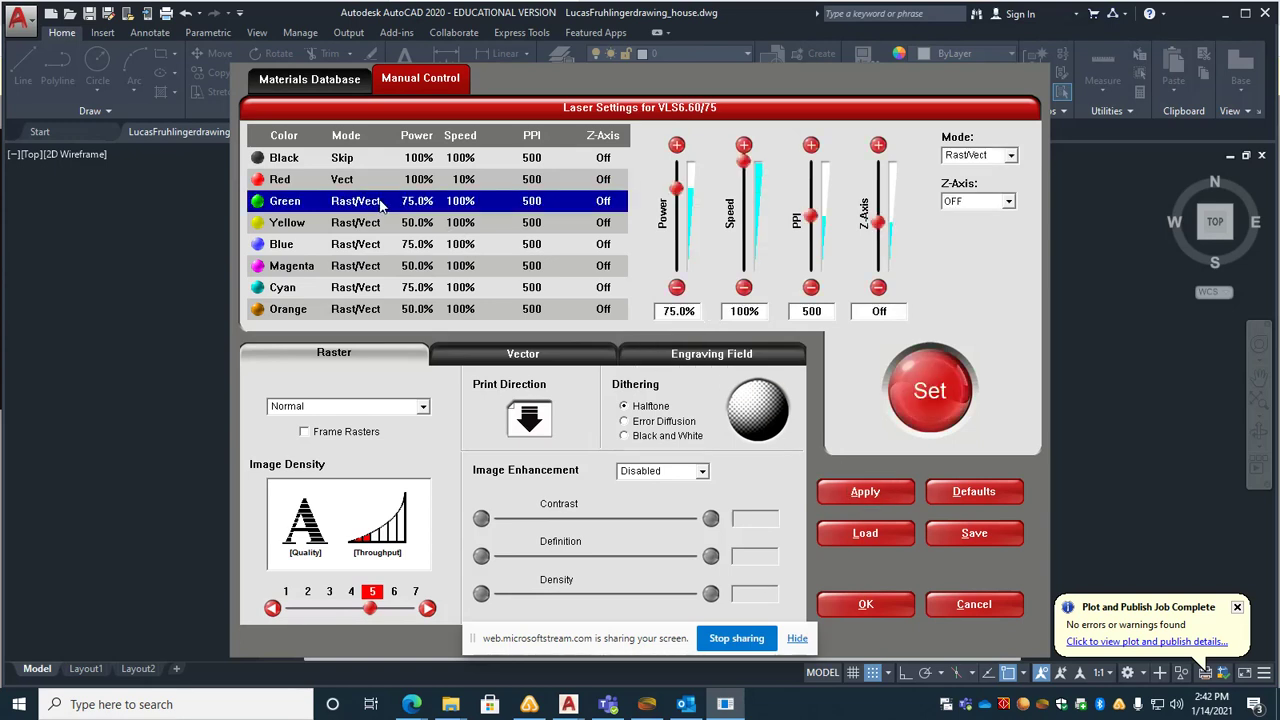
pyautogui.keyDown('ctrl'); pyautogui.click(383, 248); pyautogui.keyUp('ctrl')
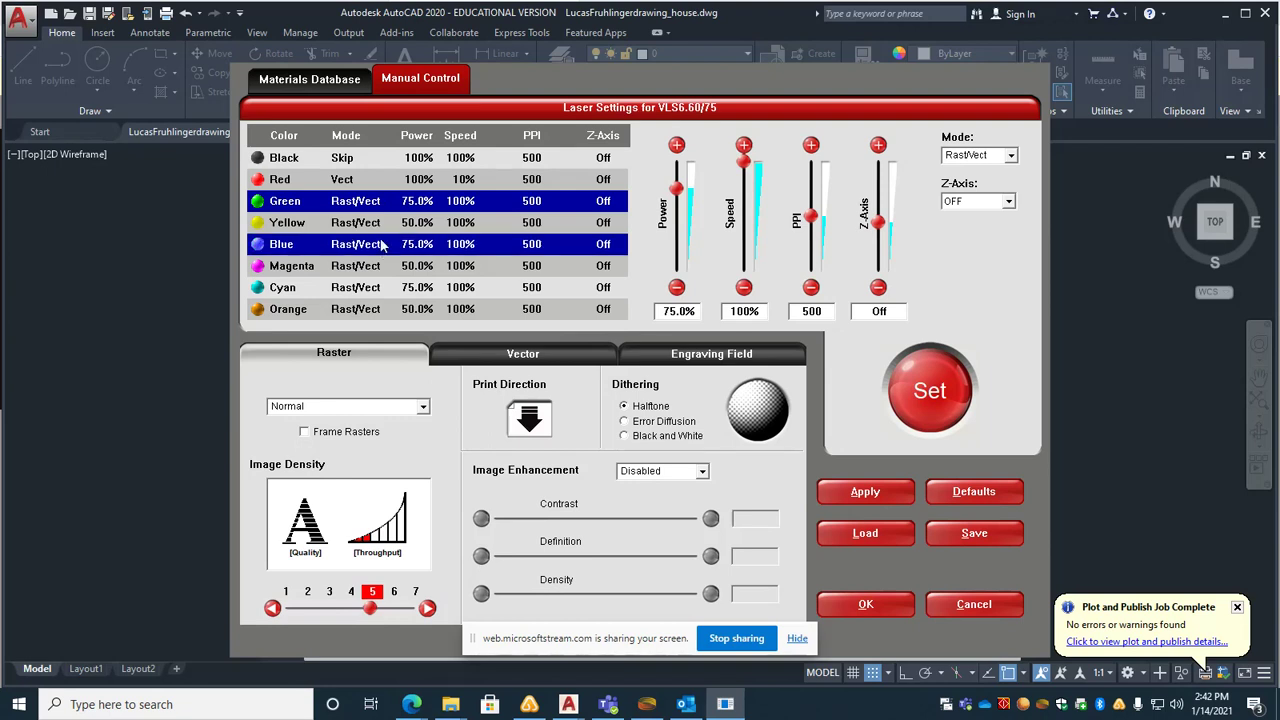
pyautogui.keyDown('ctrl'); pyautogui.click(380, 204); pyautogui.keyUp('ctrl')
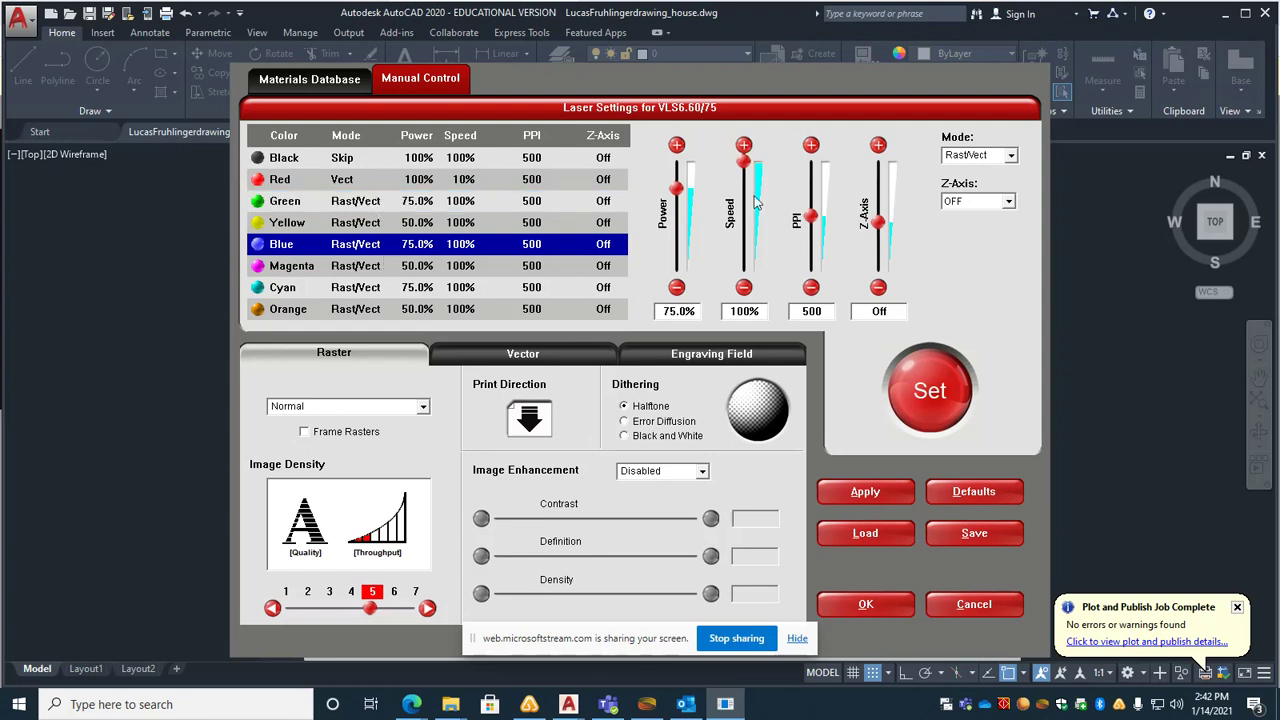
pyautogui.moveTo(680, 190); pyautogui.dragTo(677, 152)
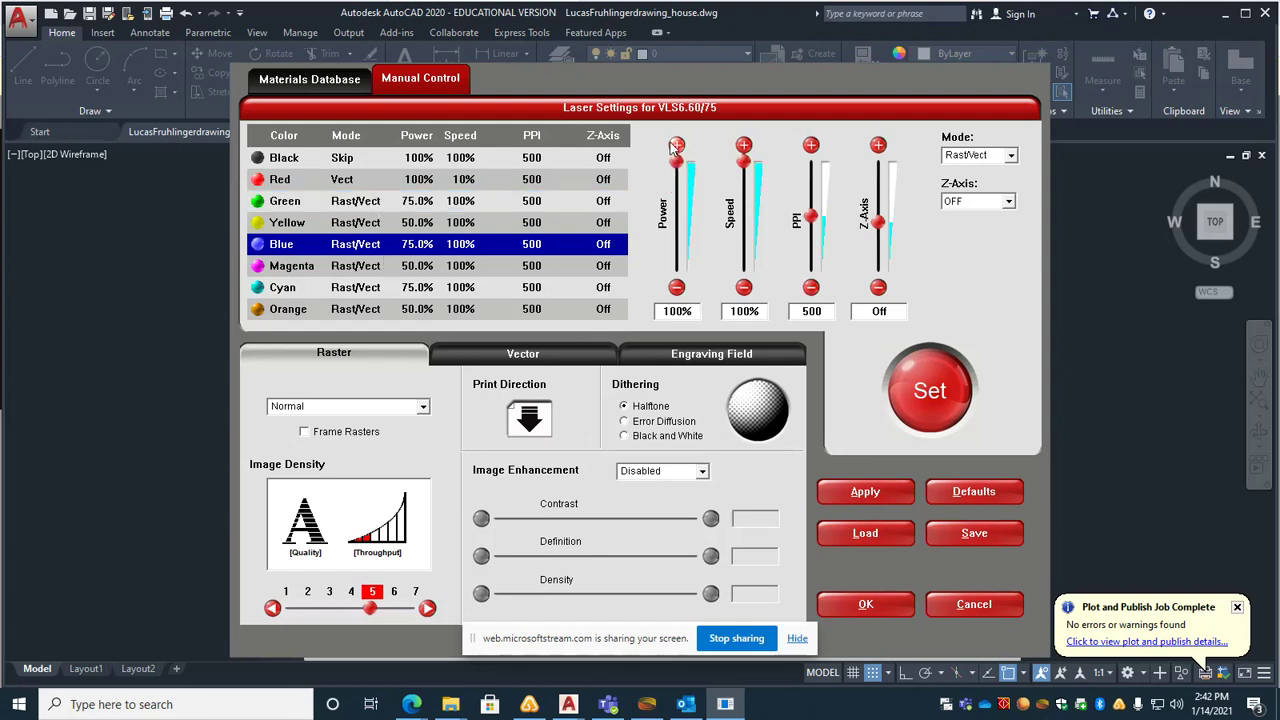
pyautogui.click(944, 397)
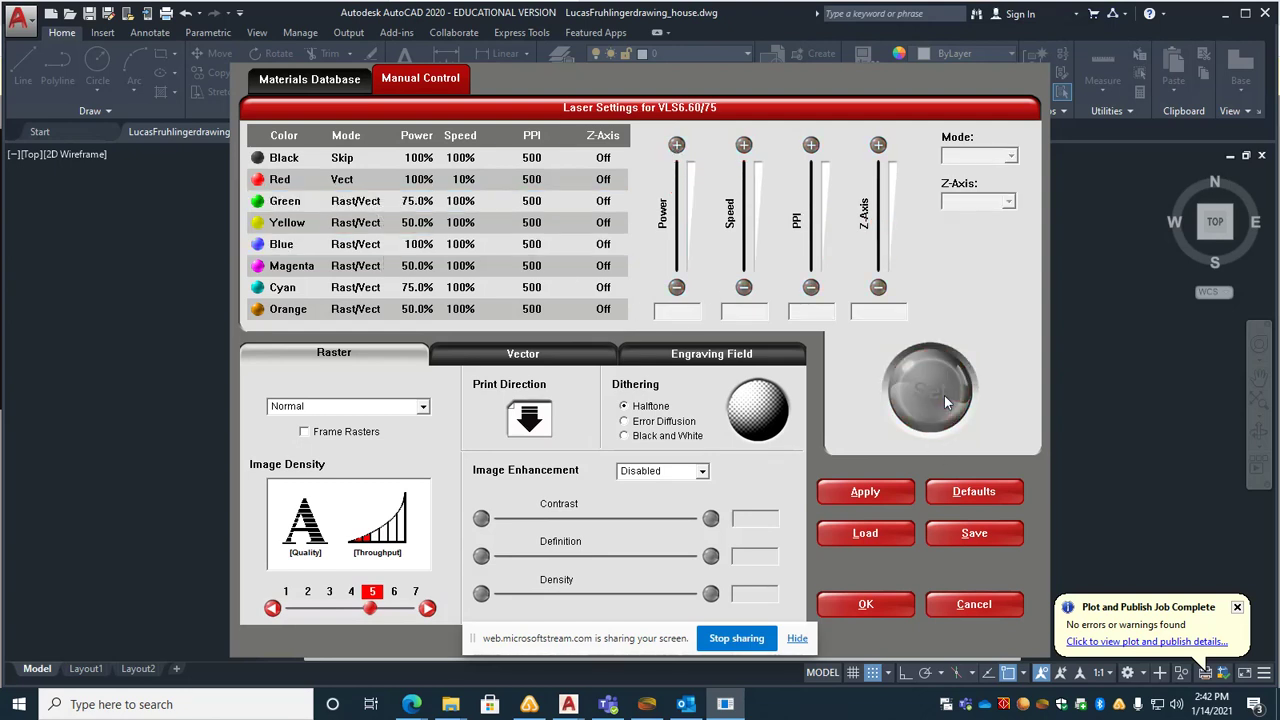
# Set the laser power for cyan to 50.0% and apply the laser settings
pyautogui.click(352, 289)
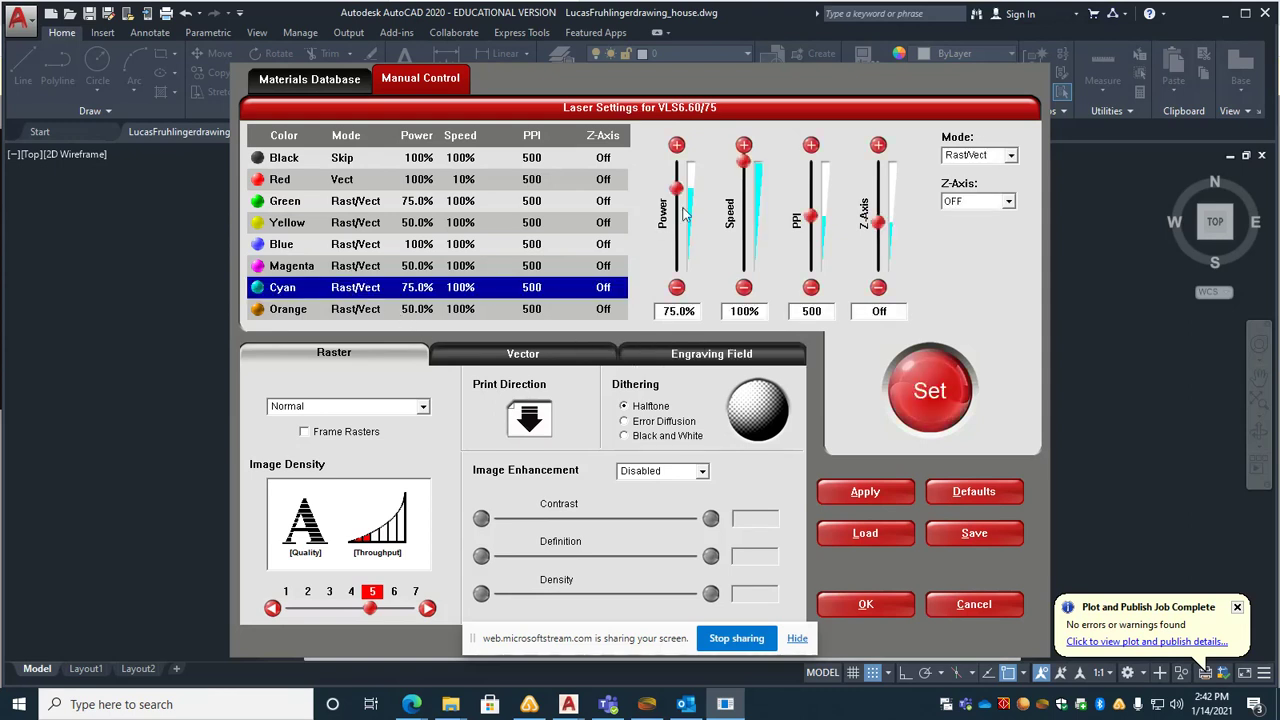
pyautogui.moveTo(680, 190); pyautogui.dragTo(679, 220)
pyautogui.click(677, 146)
pyautogui.click(677, 146)
pyautogui.click(930, 390)
pyautogui.click(895, 490)
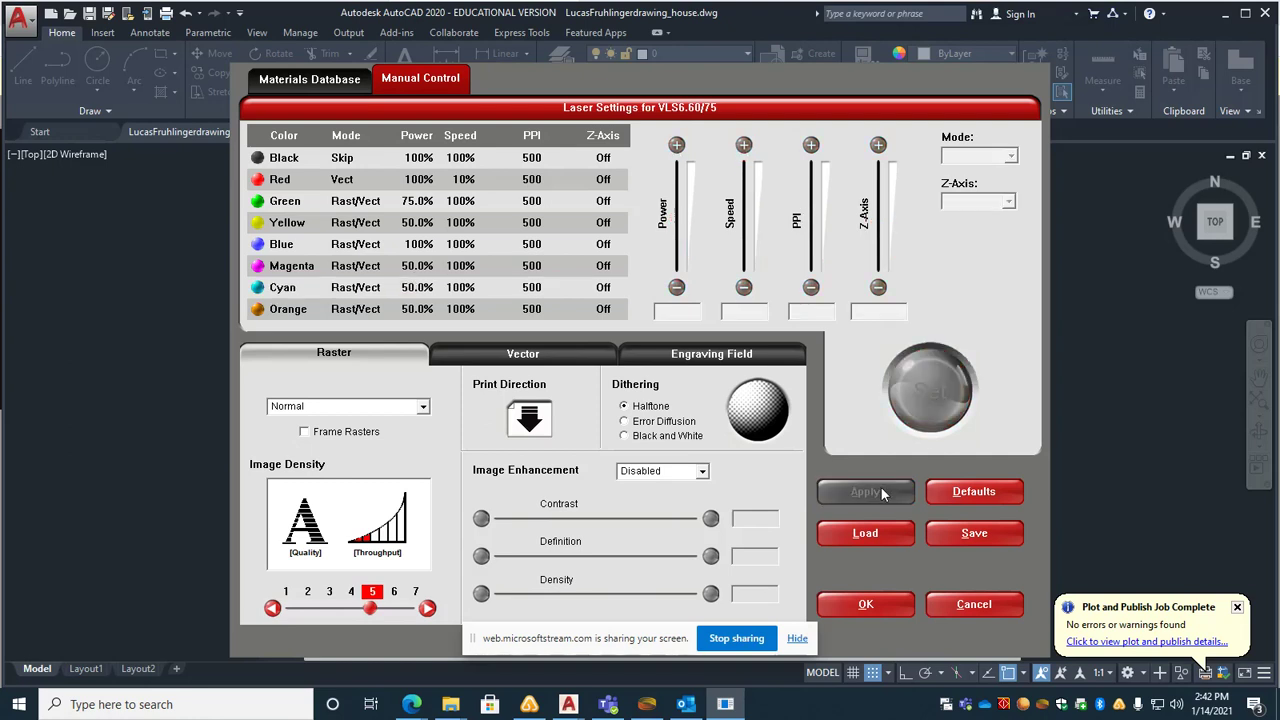
# Save the engraver settings over the existing RHS Plywood.las file on the Desktop and accept the laser settings
pyautogui.click(976, 536)
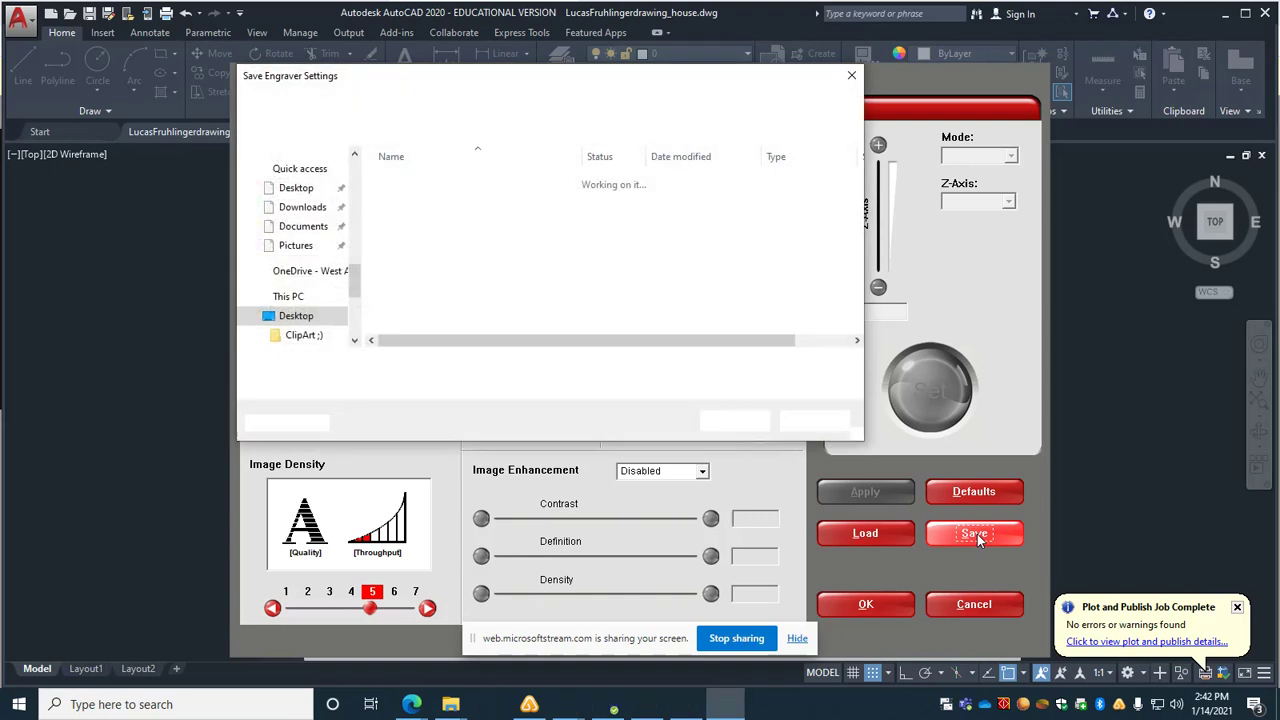
pyautogui.click(425, 265)
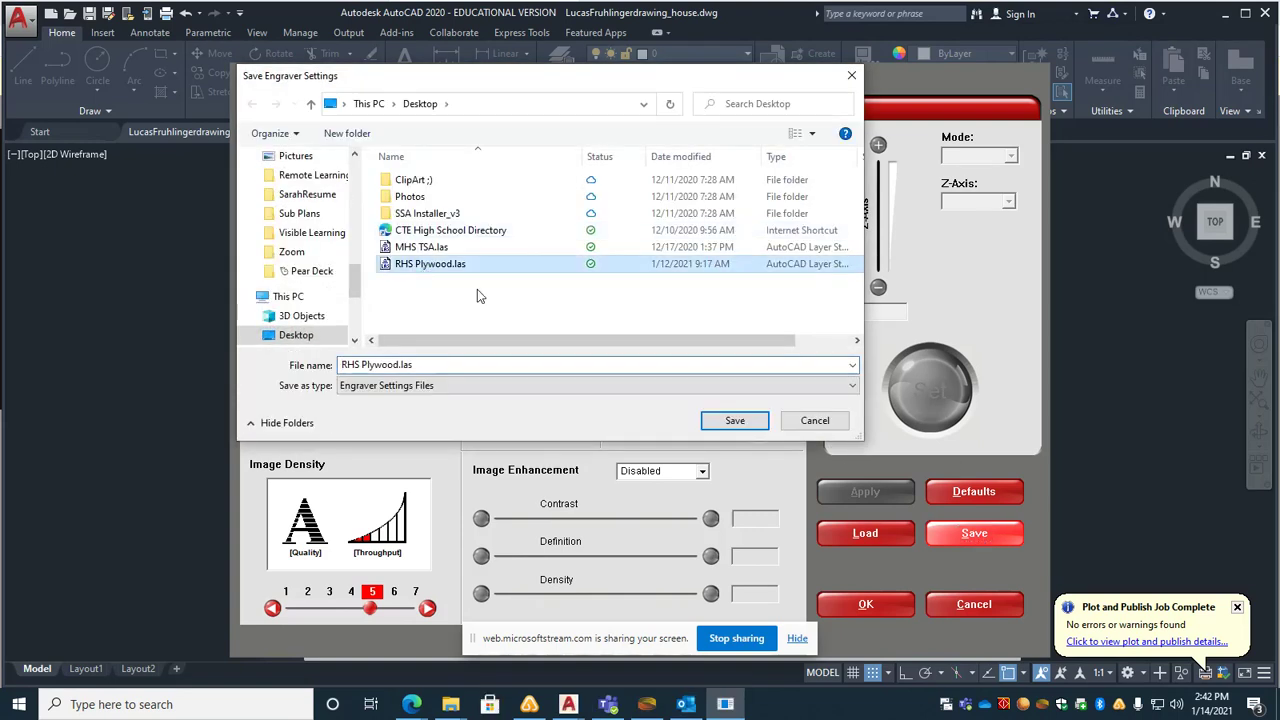
pyautogui.click(735, 420)
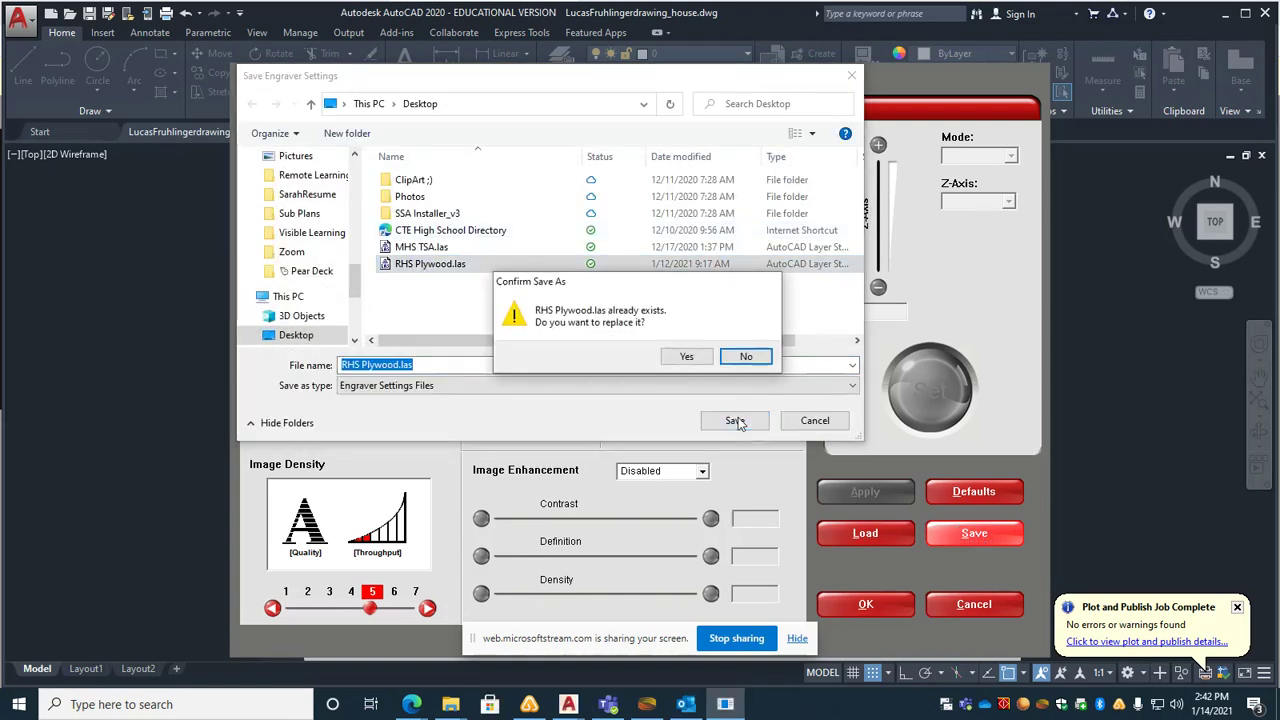
pyautogui.click(686, 356)
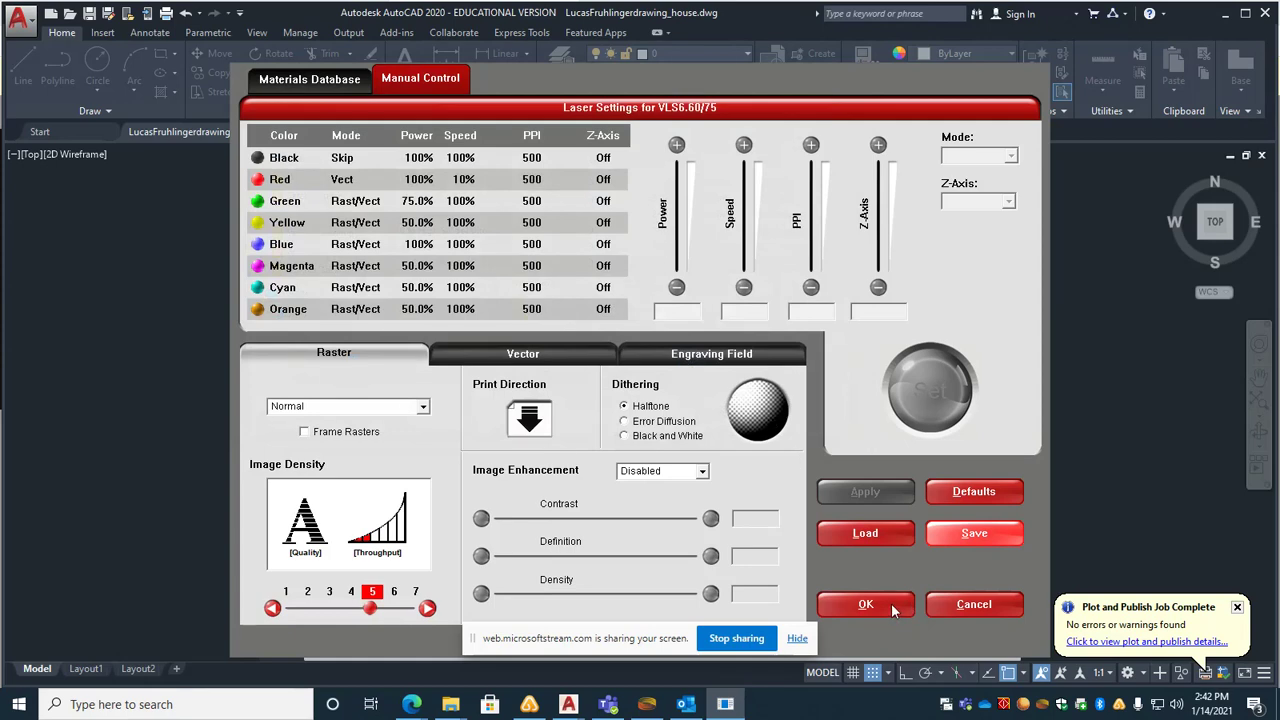
pyautogui.click(887, 607)
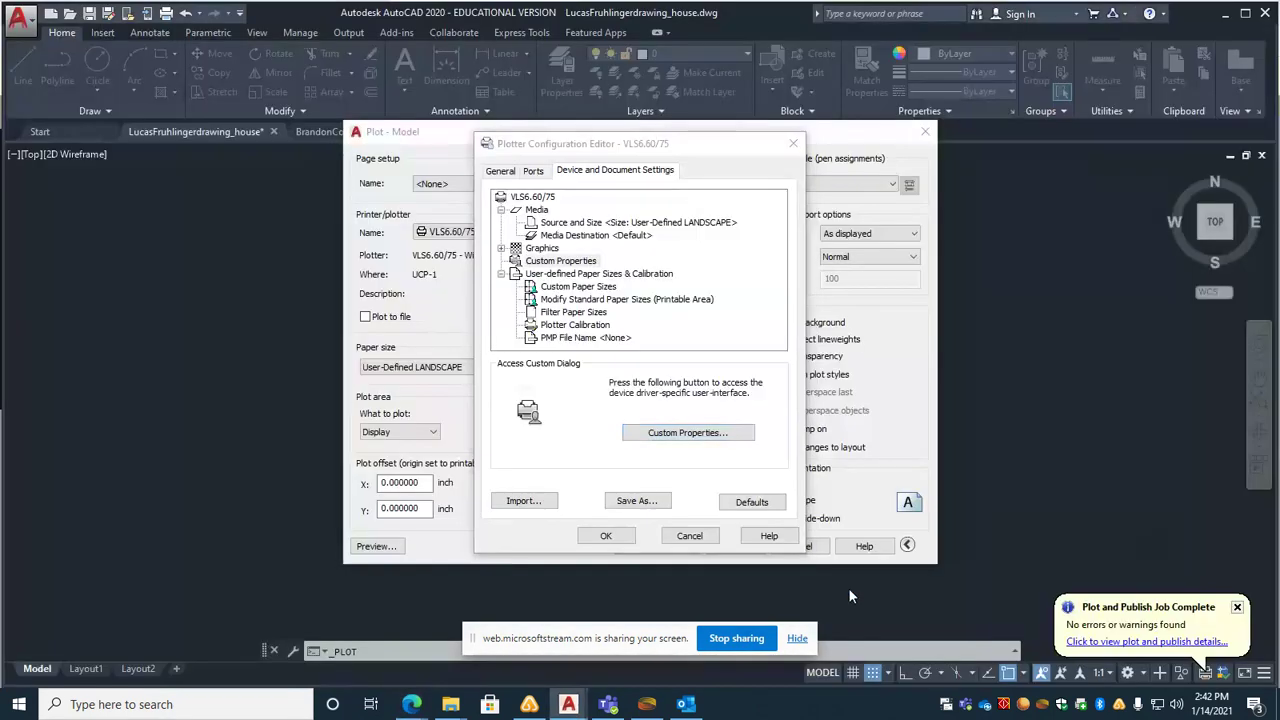
# Accept the plotter configuration and save its changes to the VLS6.60_75.pc3 file instead of a temporary one
pyautogui.click(606, 535)
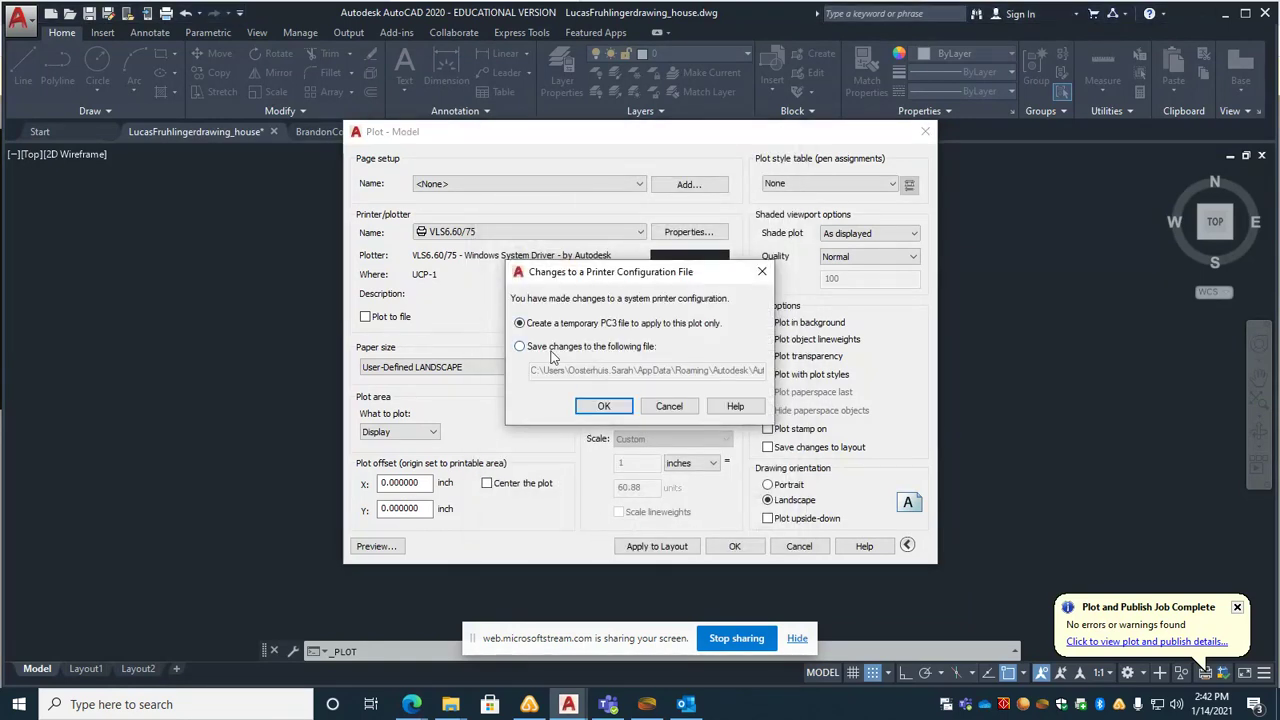
pyautogui.click(520, 347)
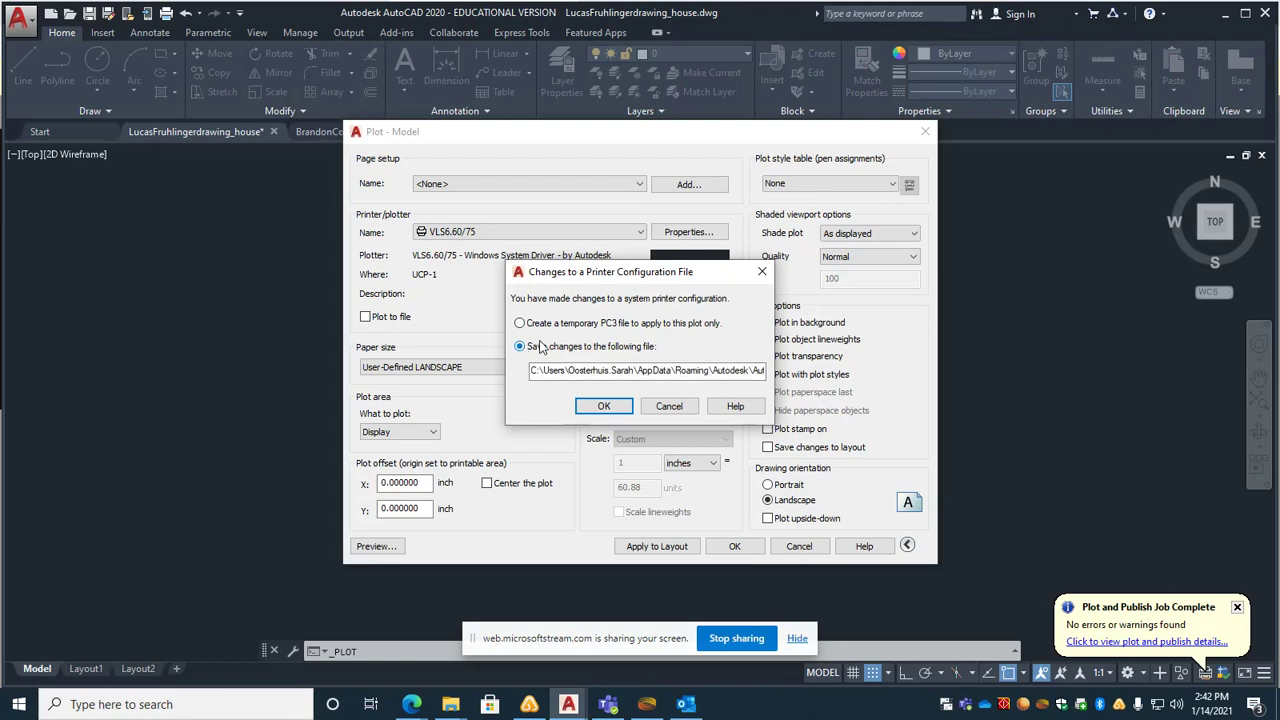
pyautogui.click(557, 369)
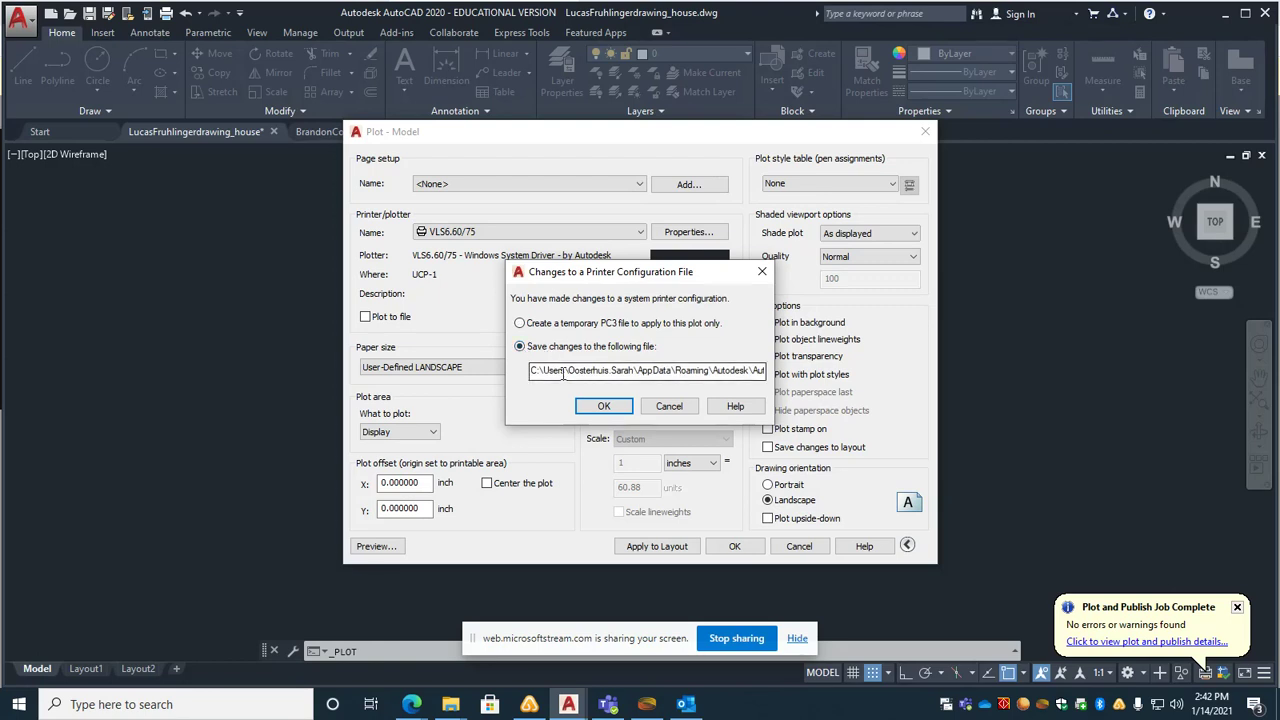
pyautogui.click(604, 406)
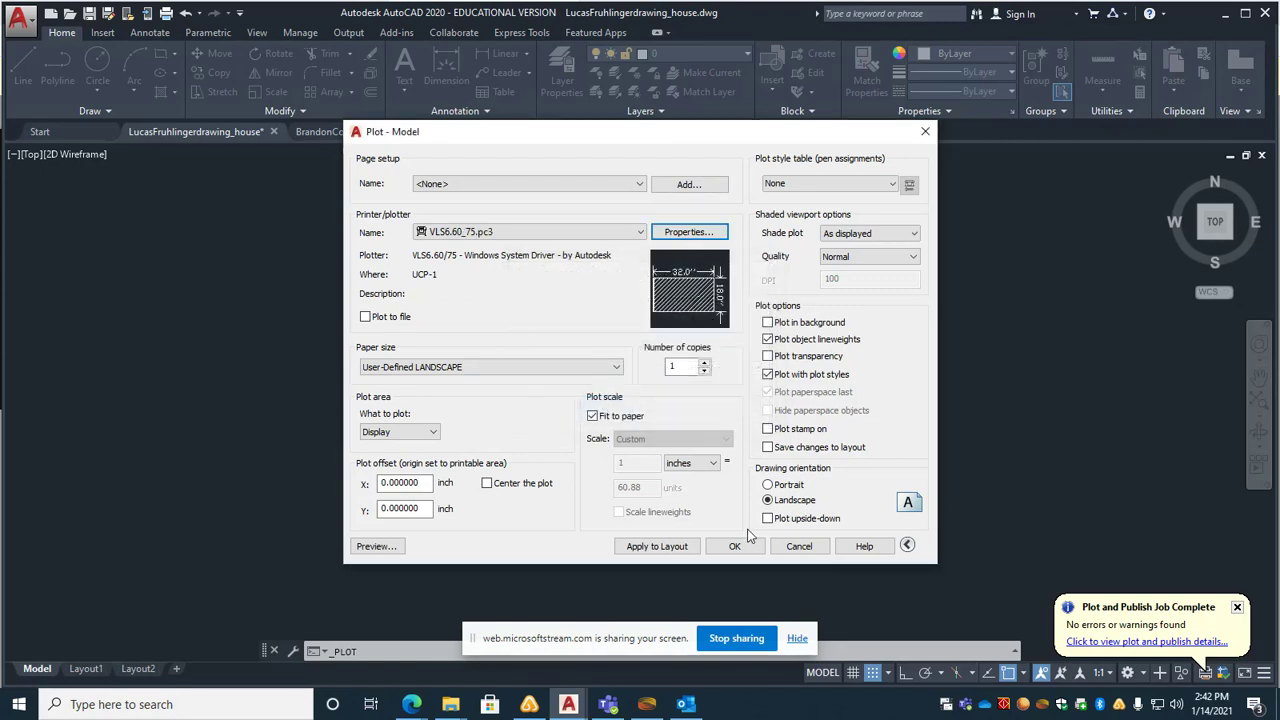
pyautogui.click(907, 546)
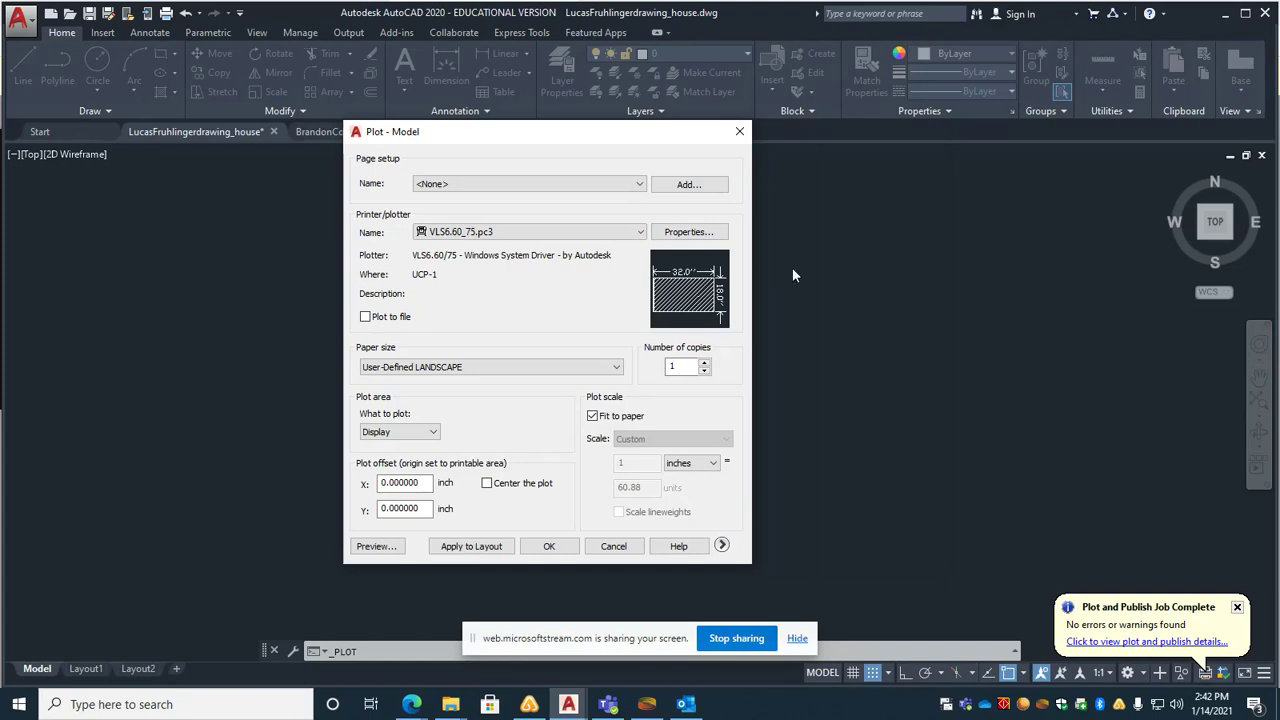
pyautogui.click(722, 546)
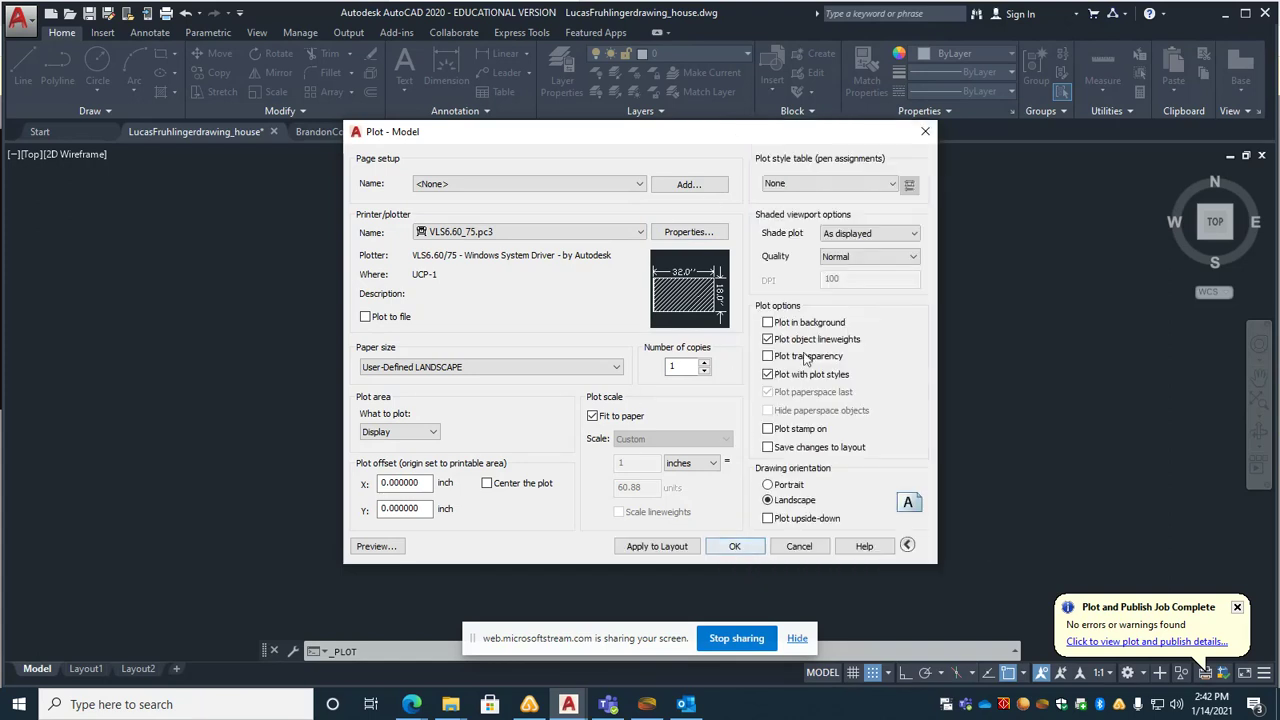
# Set the plot style table to acad.ctb and assign it to all layouts
pyautogui.click(880, 185)
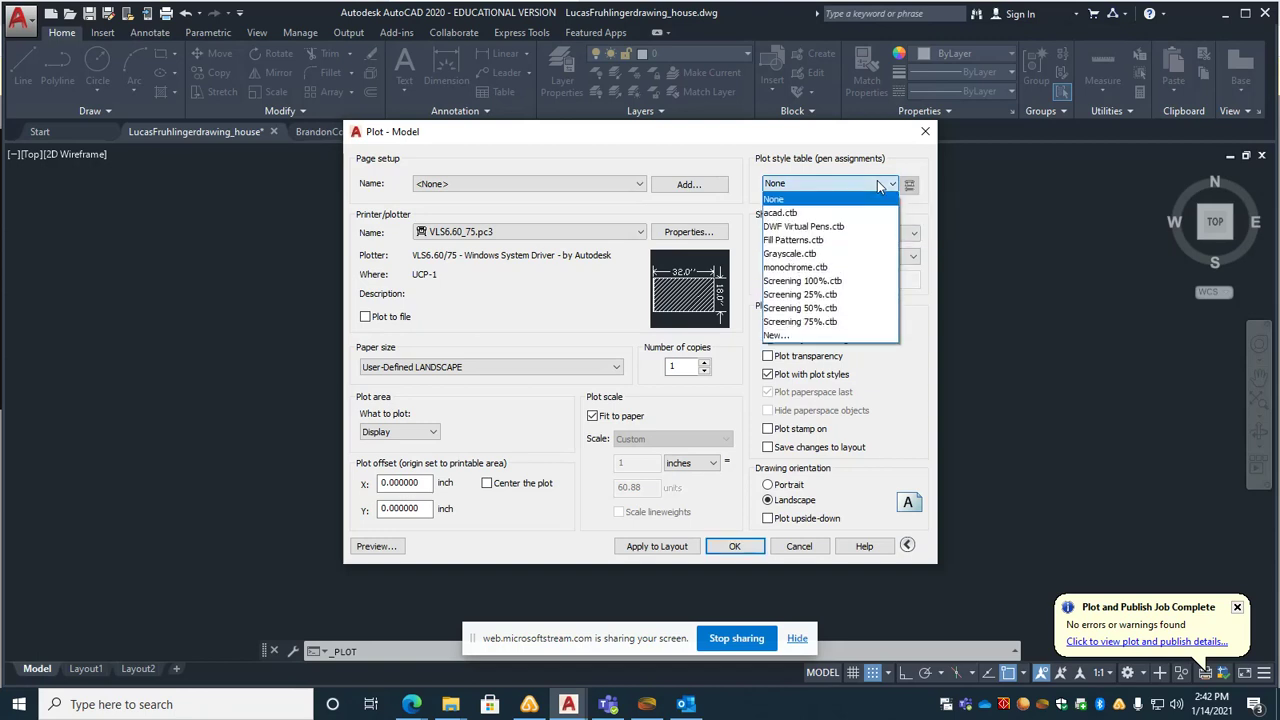
pyautogui.click(800, 213)
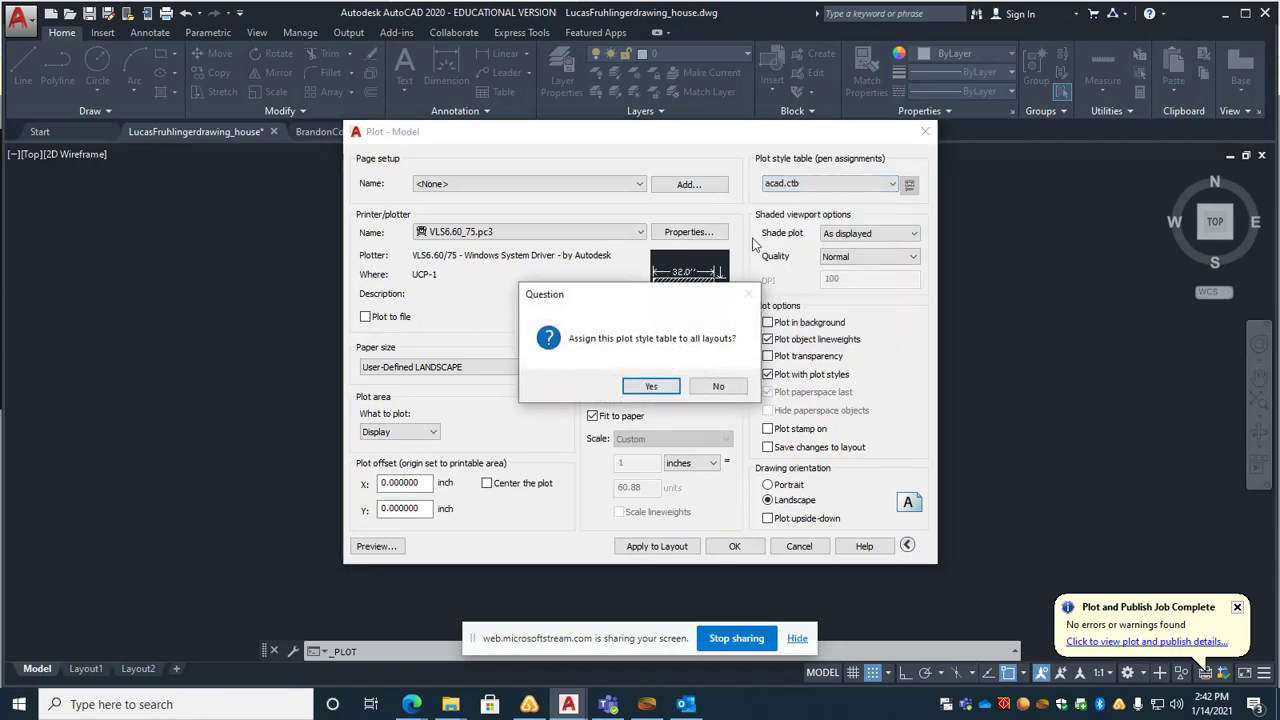
pyautogui.click(650, 387)
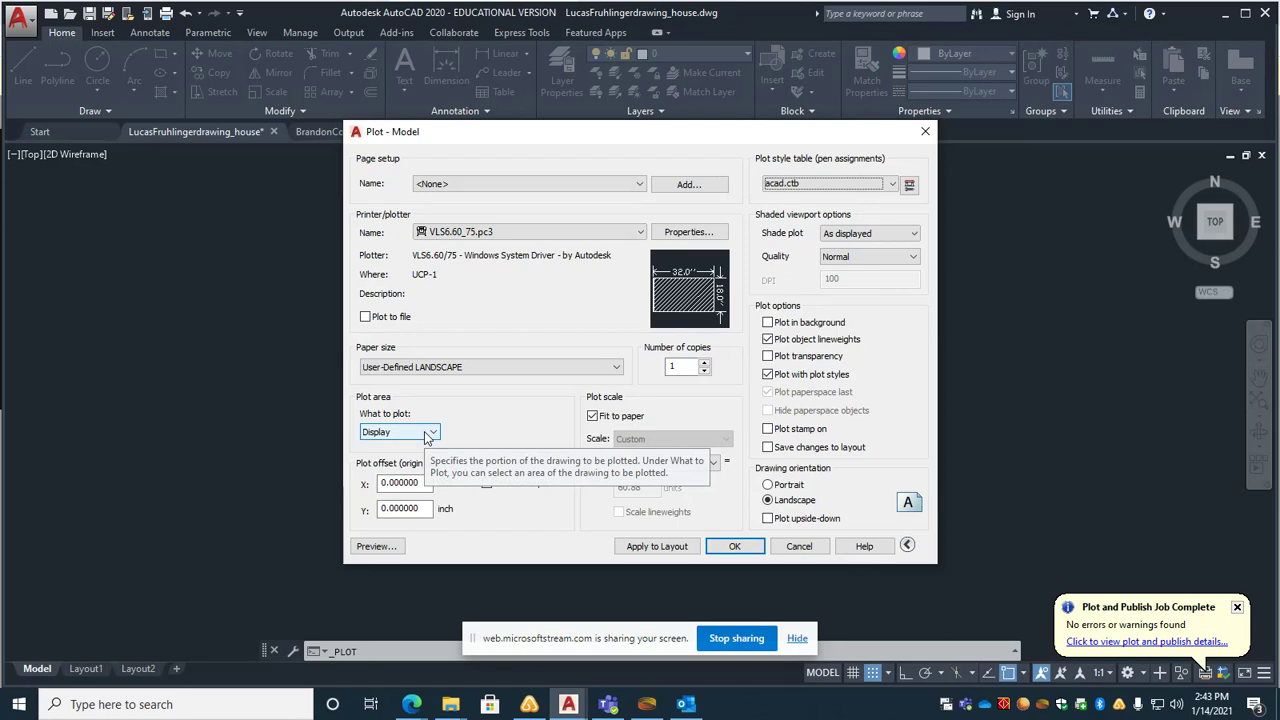
# Turn off fitting the plot to the paper and set the plot scale to 1/8" = 1'-0"
pyautogui.click(592, 417)
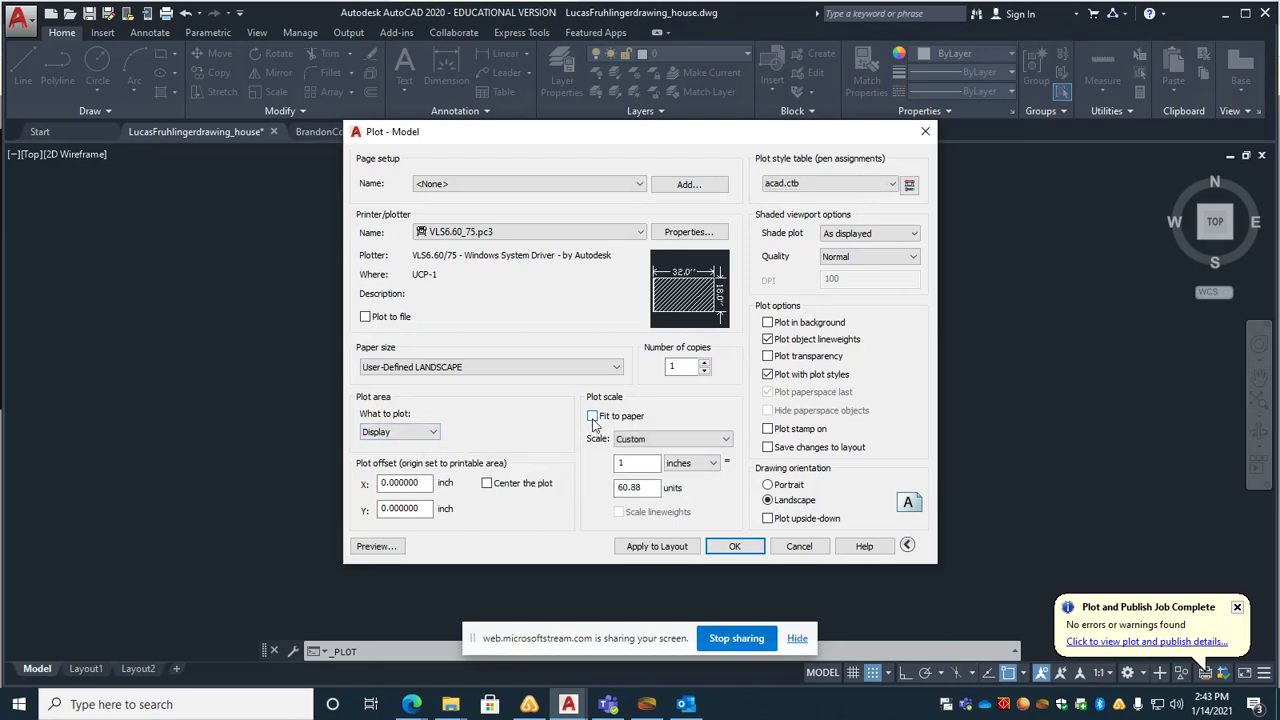
pyautogui.click(638, 440)
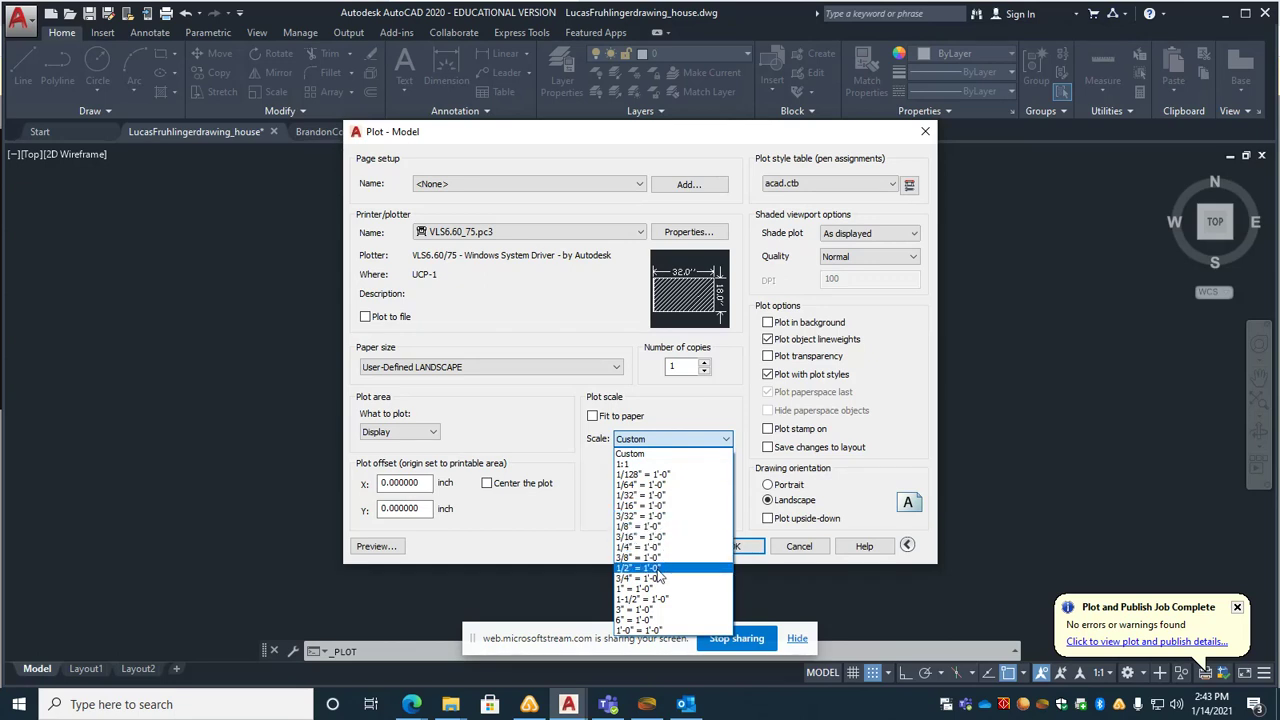
pyautogui.click(652, 527)
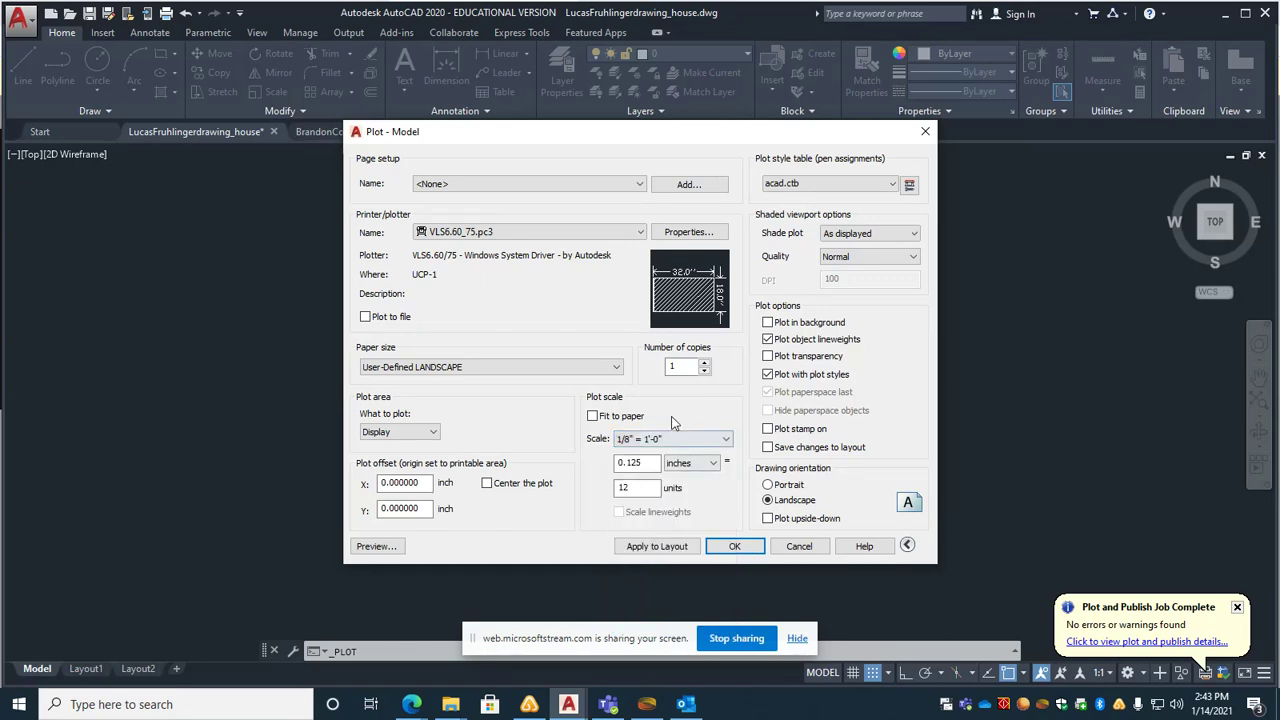
# Set the plot area to a window enclosing the entire house drawing
pyautogui.click(435, 432)
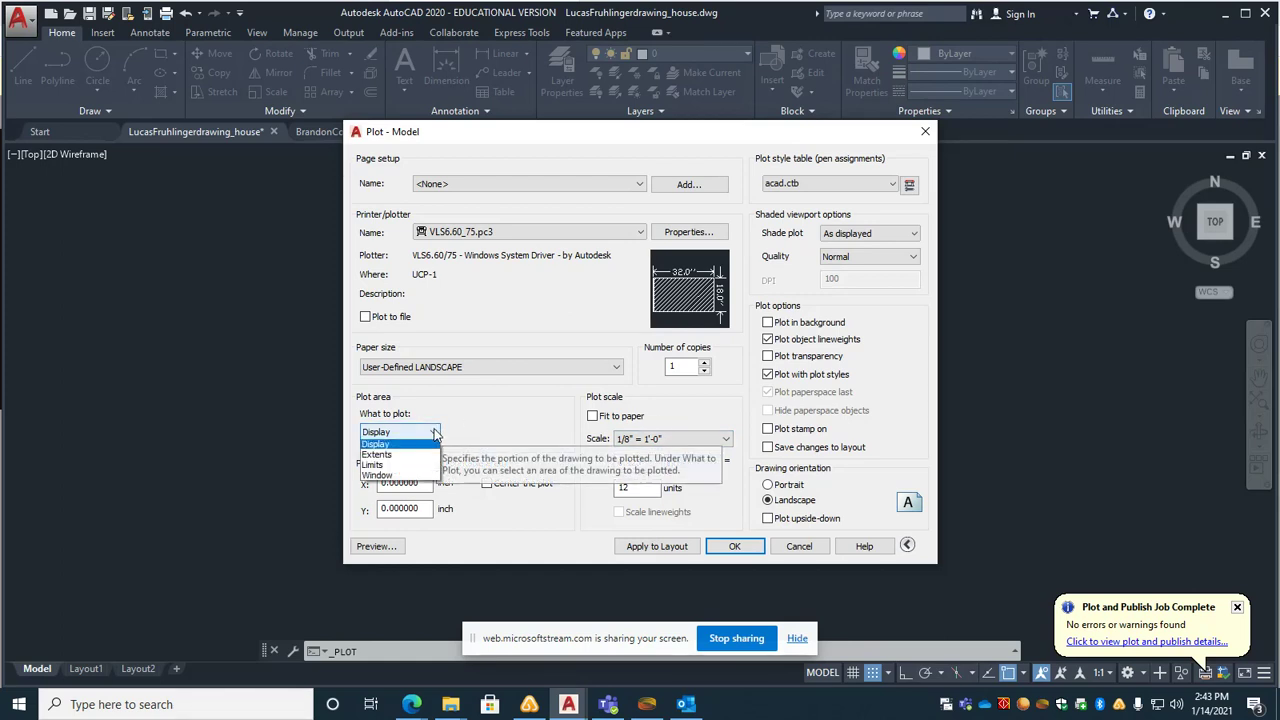
pyautogui.click(401, 482)
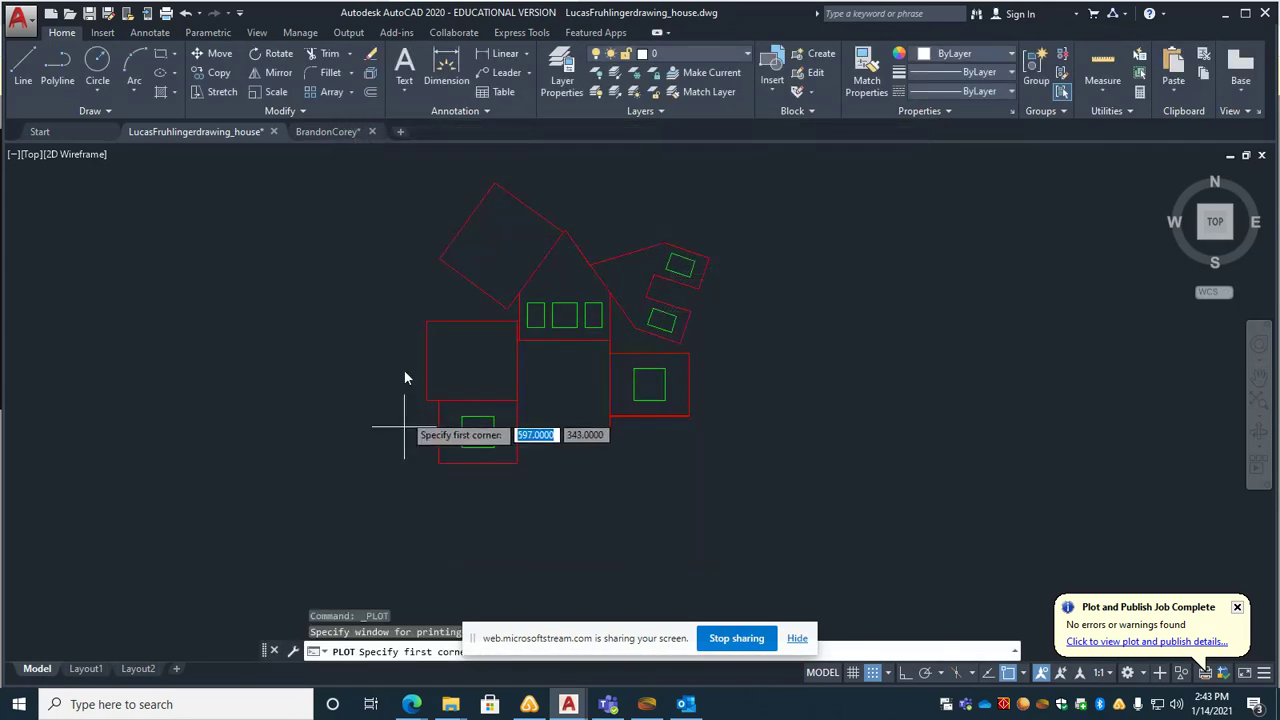
pyautogui.click(373, 167)
pyautogui.click(752, 525)
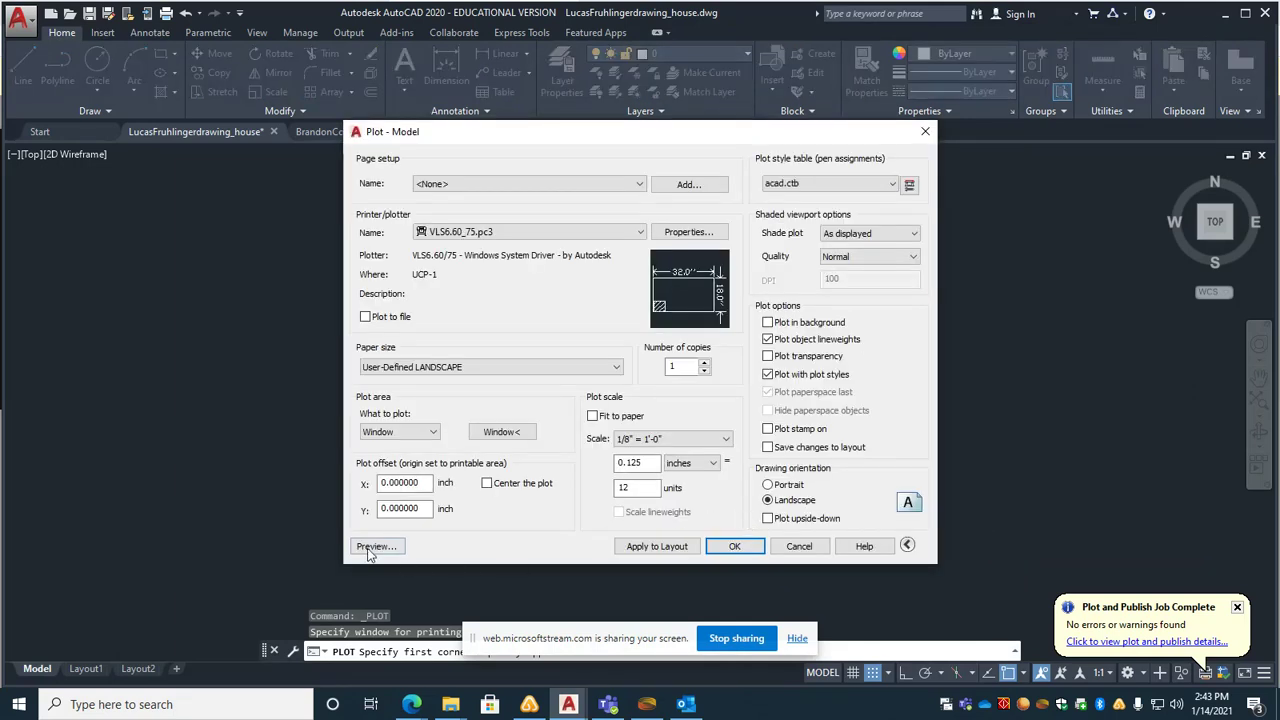
# Preview the plot, apply the plot settings to the layout, and send the drawing to the laser
pyautogui.click(372, 547)
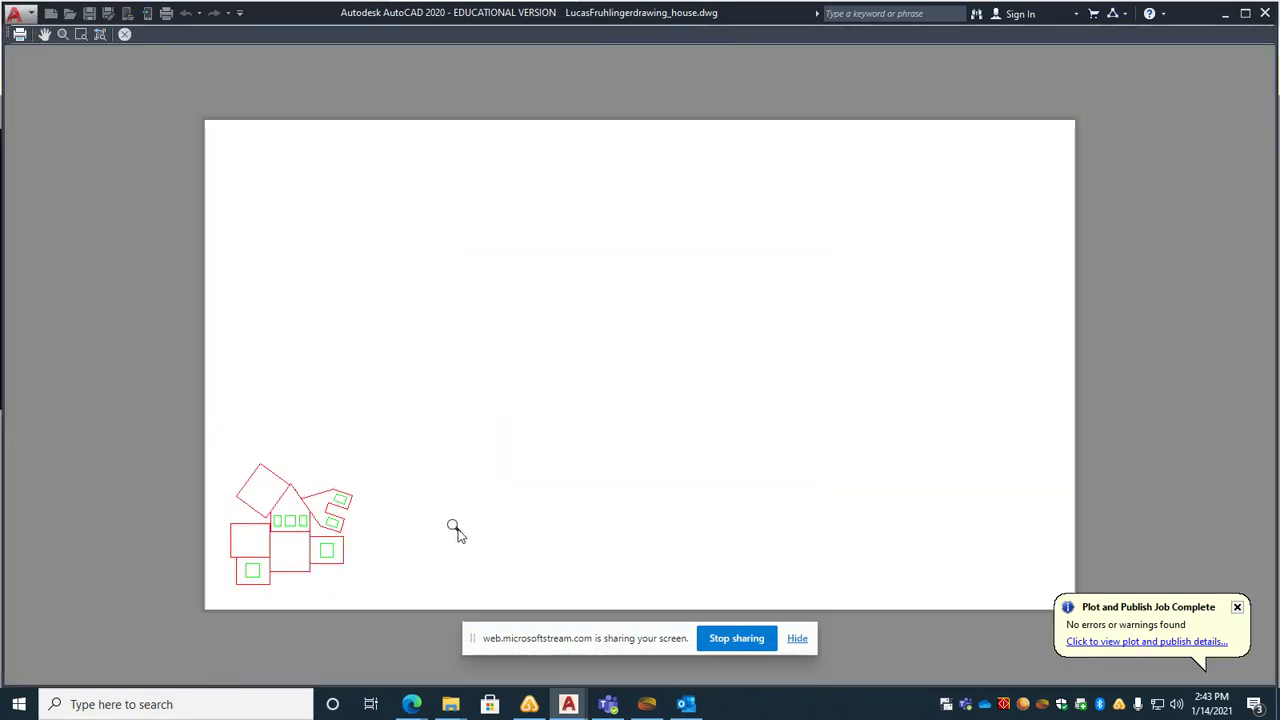
pyautogui.press('Escape')
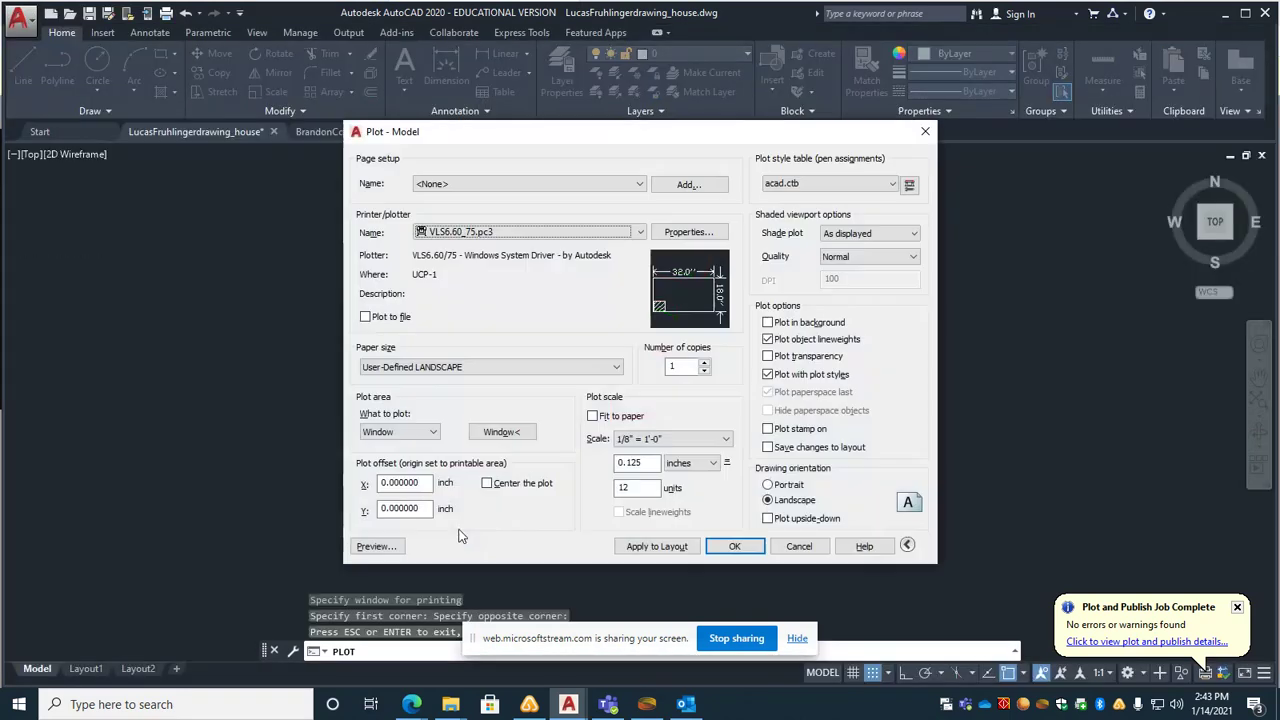
pyautogui.click(658, 546)
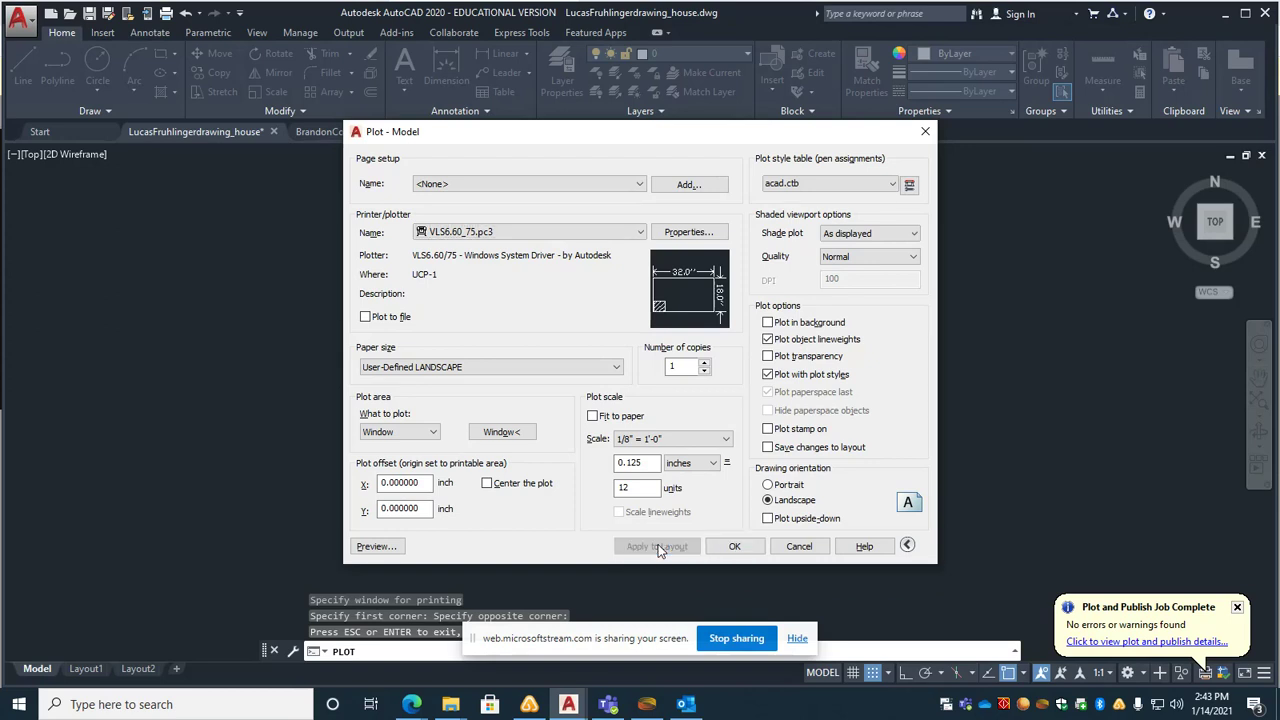
pyautogui.click(737, 546)
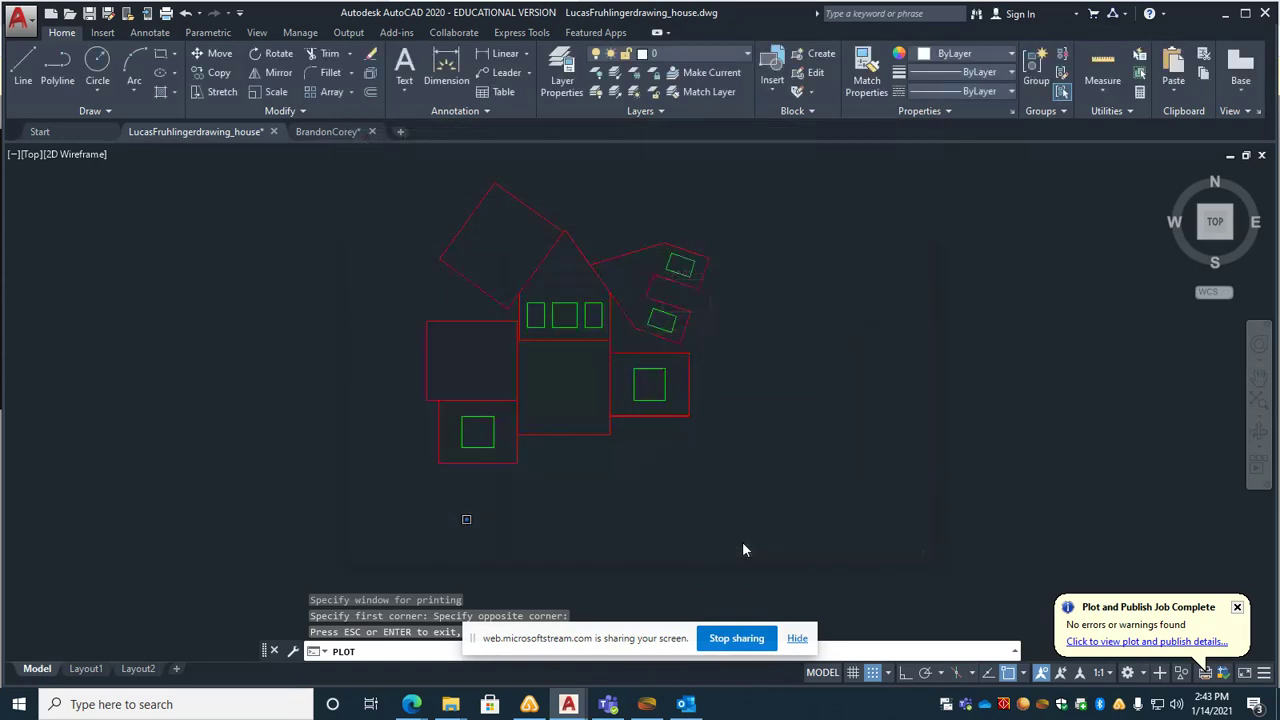
# Switch to the VLS6.60/75 Control Panel and power on the laser
pyautogui.click(1003, 705)
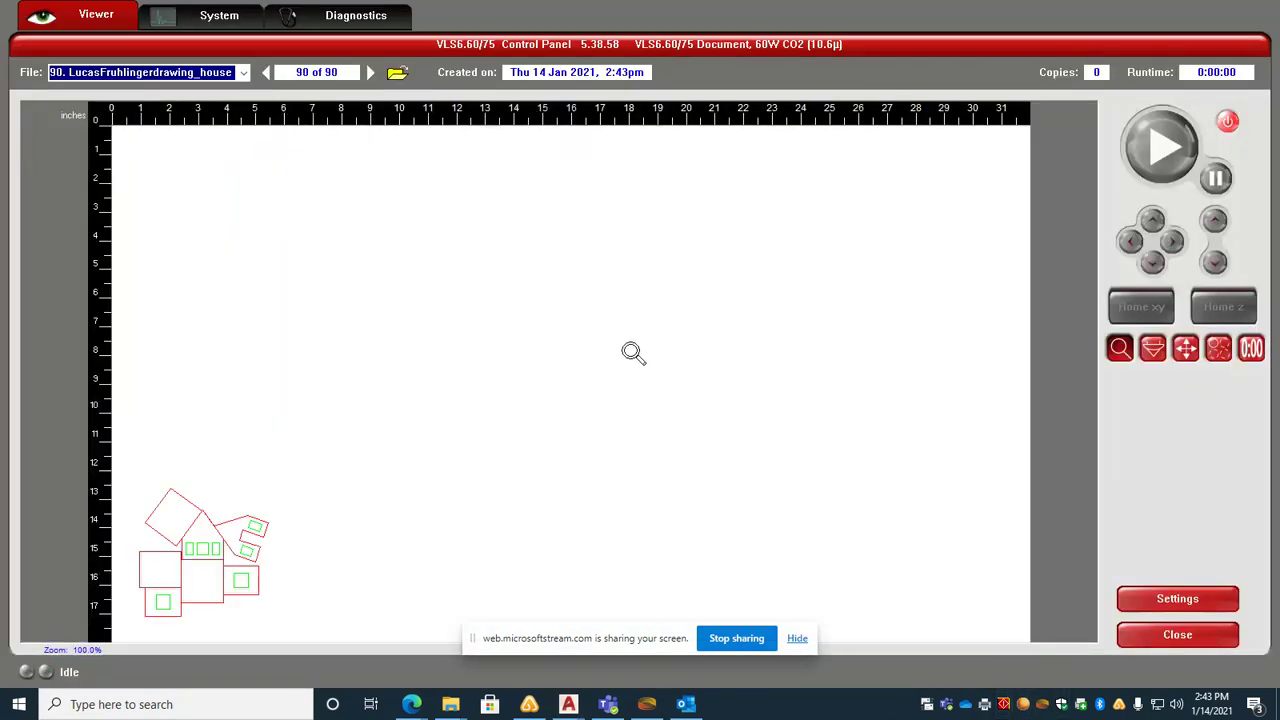
pyautogui.click(1229, 122)
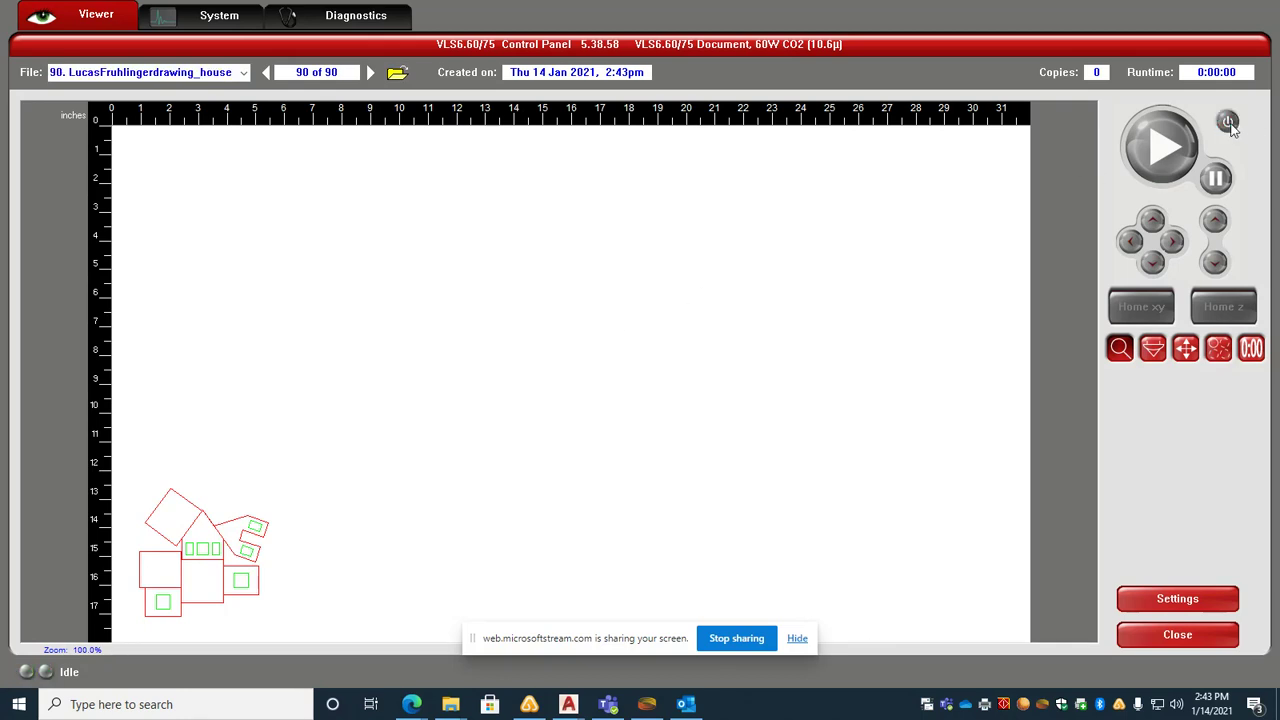
# Relocate the house design to the upper part of the laser bed, at about x 8.707" and y 0.497"
pyautogui.click(1186, 348)
pyautogui.moveTo(224, 512)
pyautogui.mouseDown()
pyautogui.moveTo(383, 183)
pyautogui.moveTo(477, 180)
pyautogui.moveTo(437, 171)
pyautogui.moveTo(447, 164)
pyautogui.mouseUp()
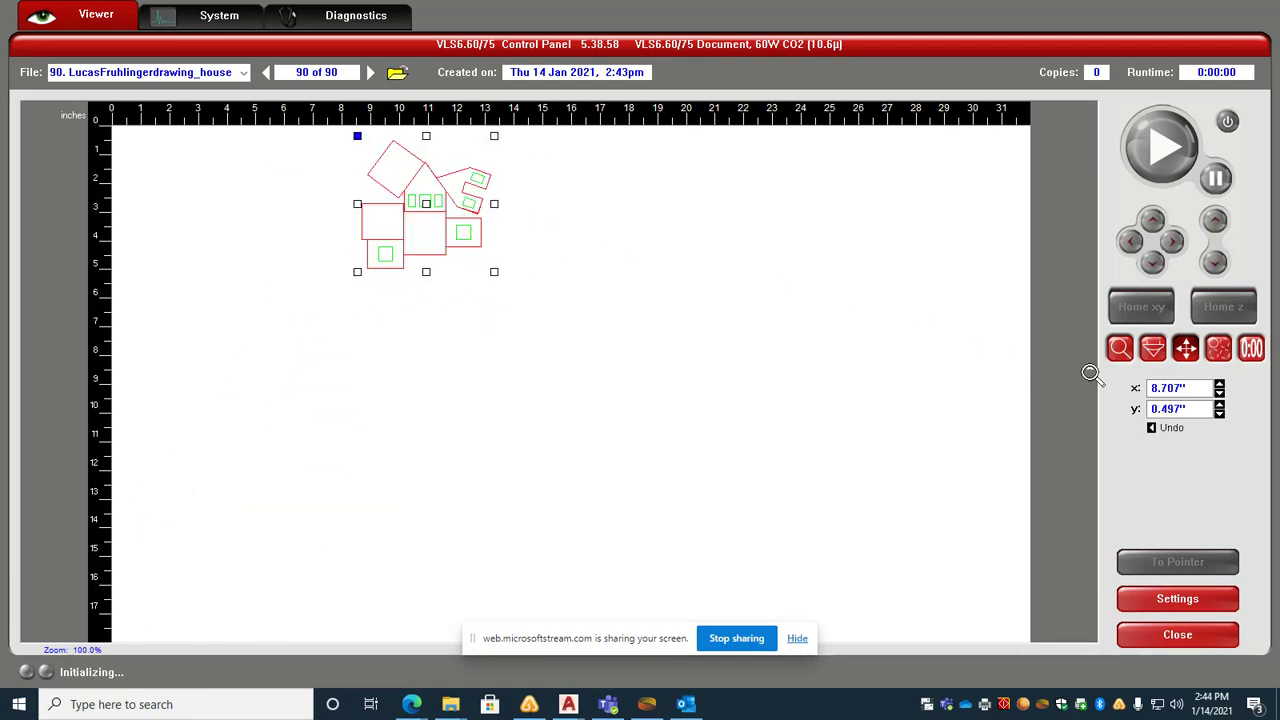
# Activate the laser head positioning tool for checking points on the relocated house design
pyautogui.click(1155, 350)
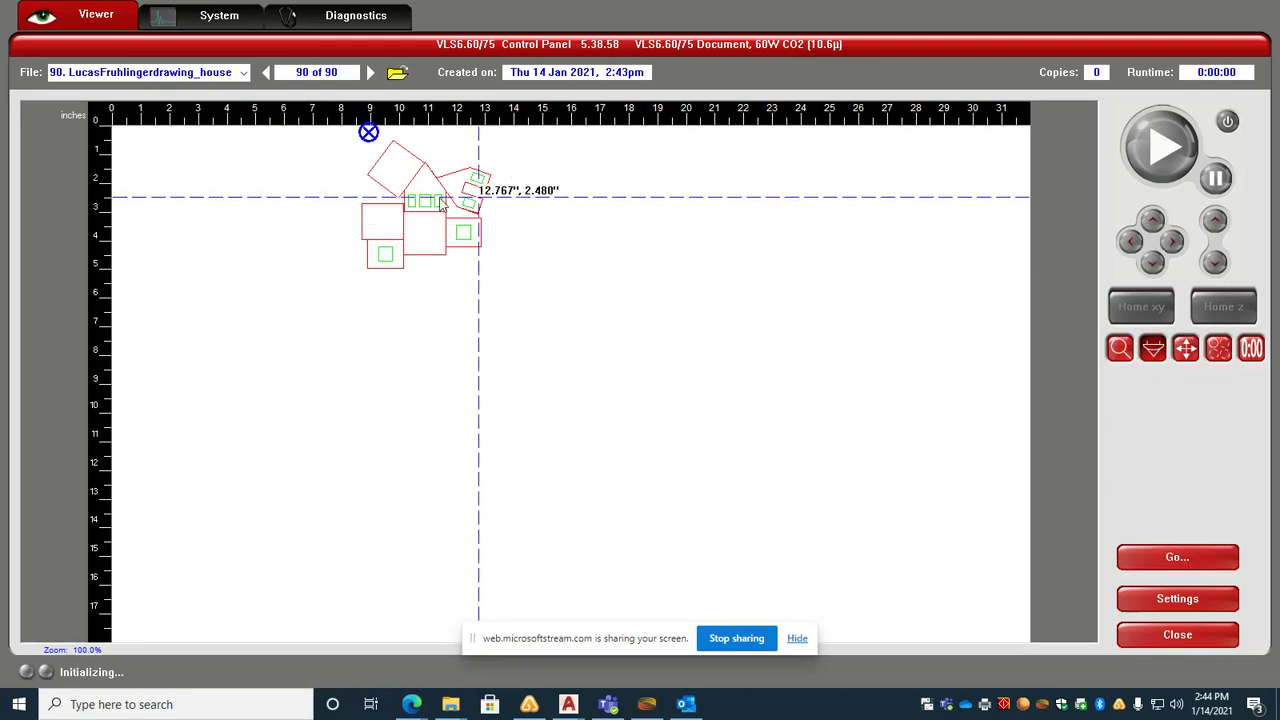